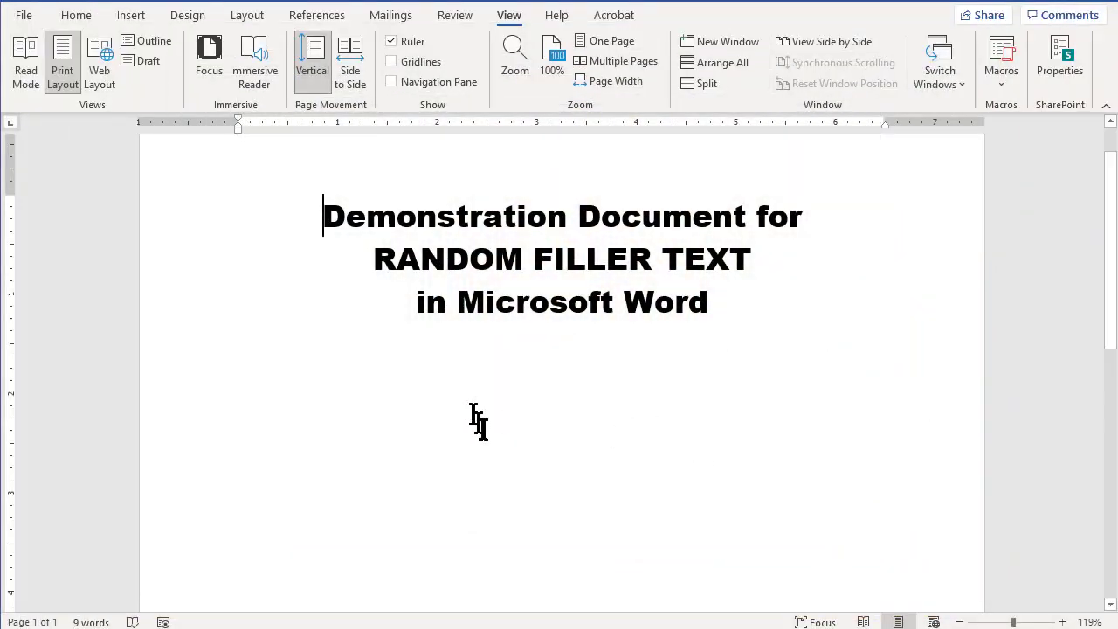
- On a new line below the title, enter =rand() to generate five filler paragraphs
left_click(388, 406)
key("Return")
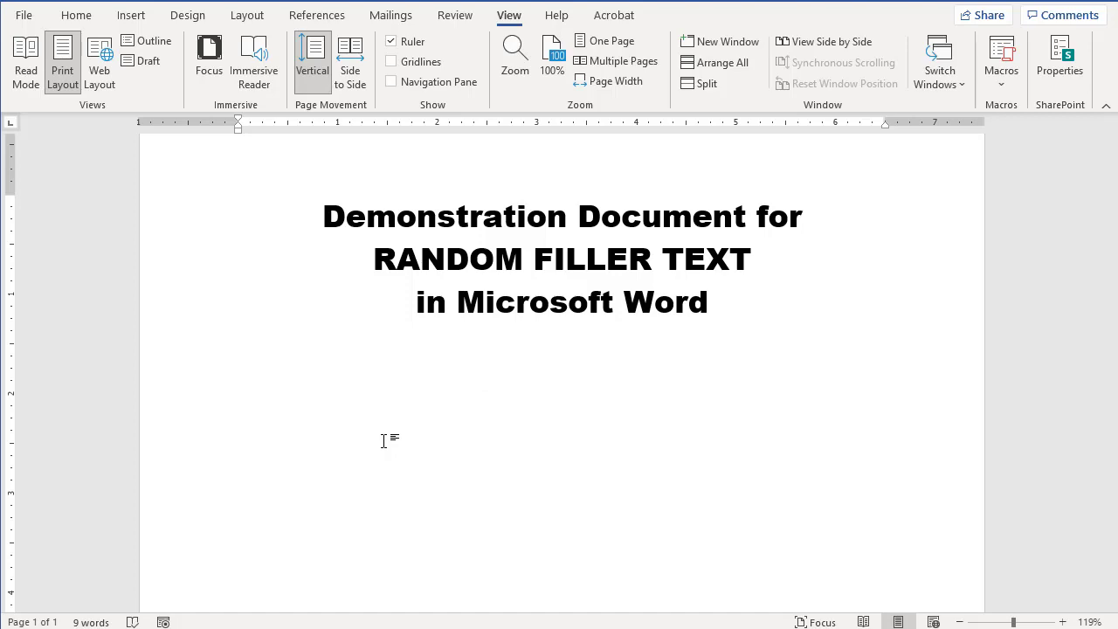
type("=rand(")
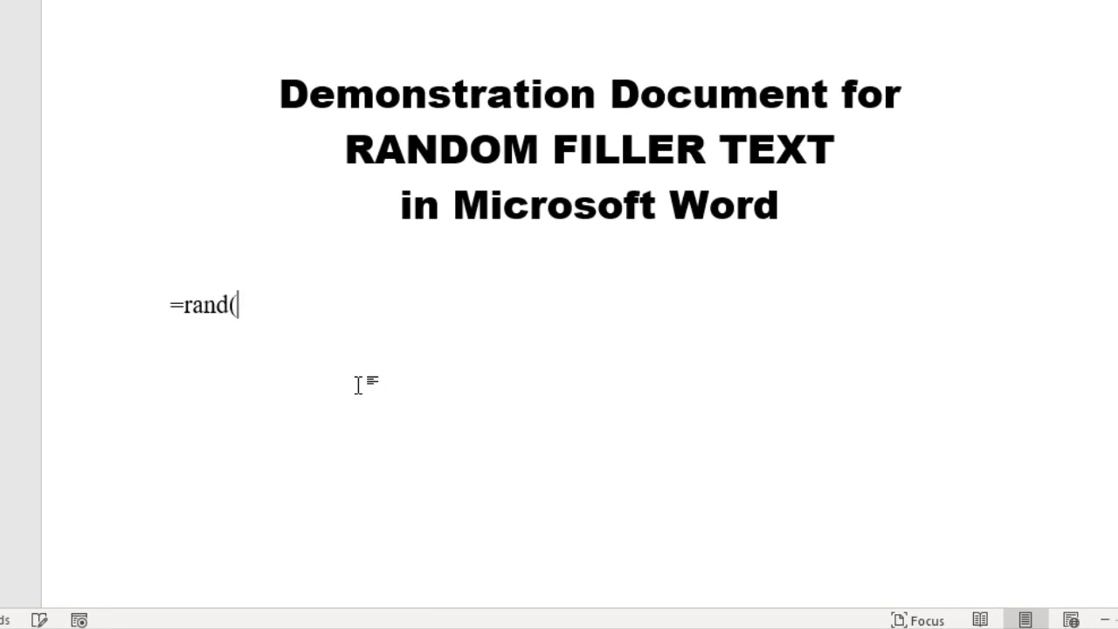
key("Return")
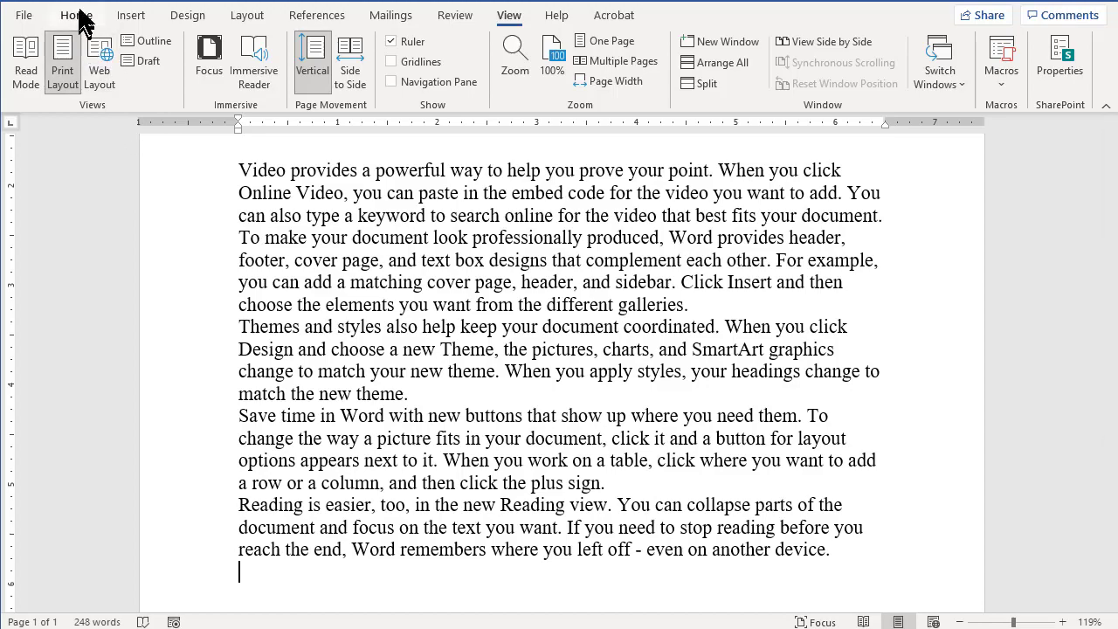
- Turn on Show/Hide ¶ on the Home tab to reveal paragraph marks and spaces
left_click(79, 16)
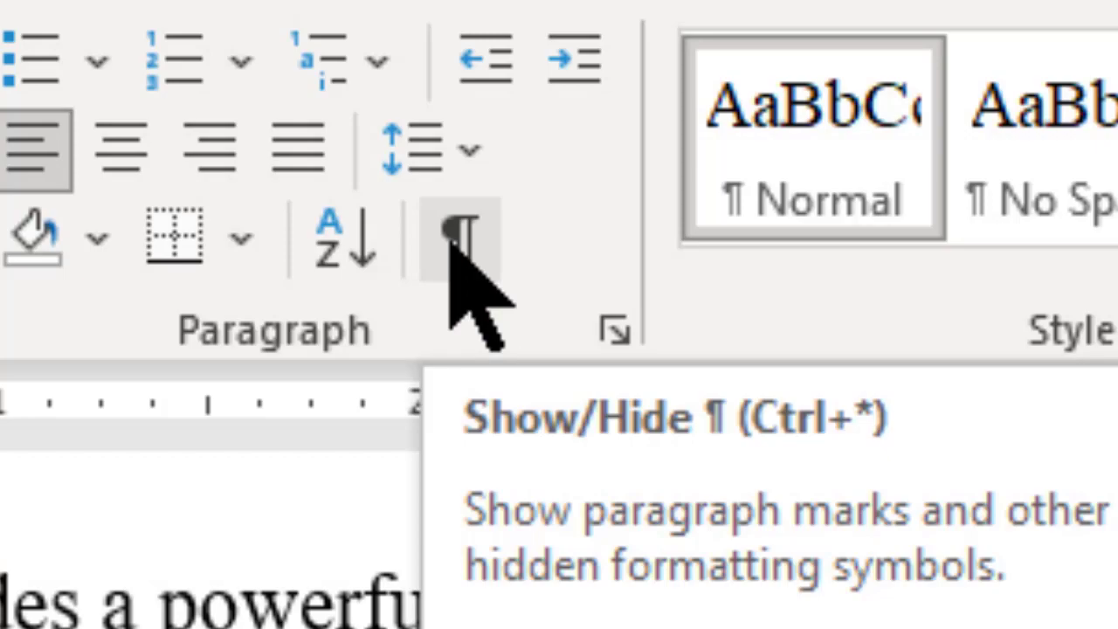
left_click(456, 245)
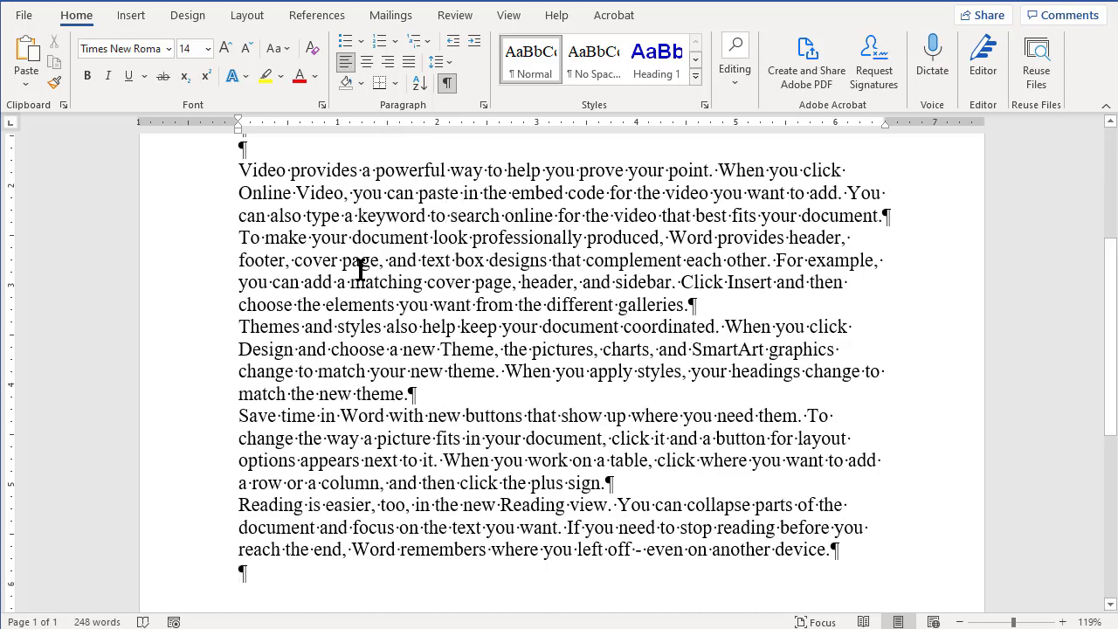
scroll(361, 269, "up", 1)
scroll(361, 269, "down", 1)
- Undo the filler and expand =rand(7,1) into seven one-sentence paragraphs
key("ctrl+z")
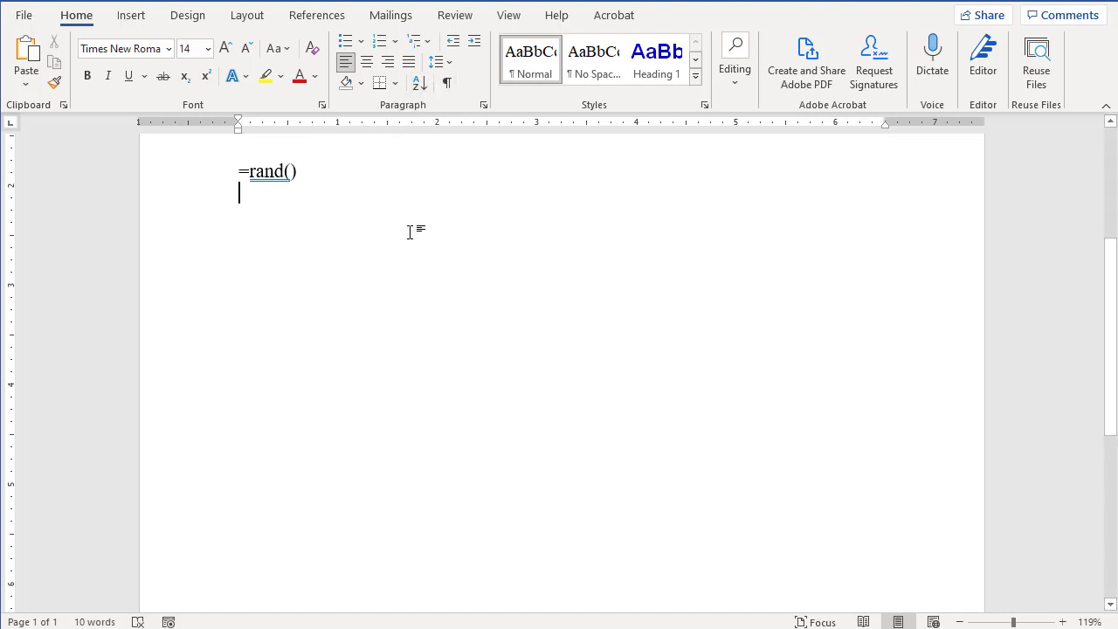
left_click(291, 173)
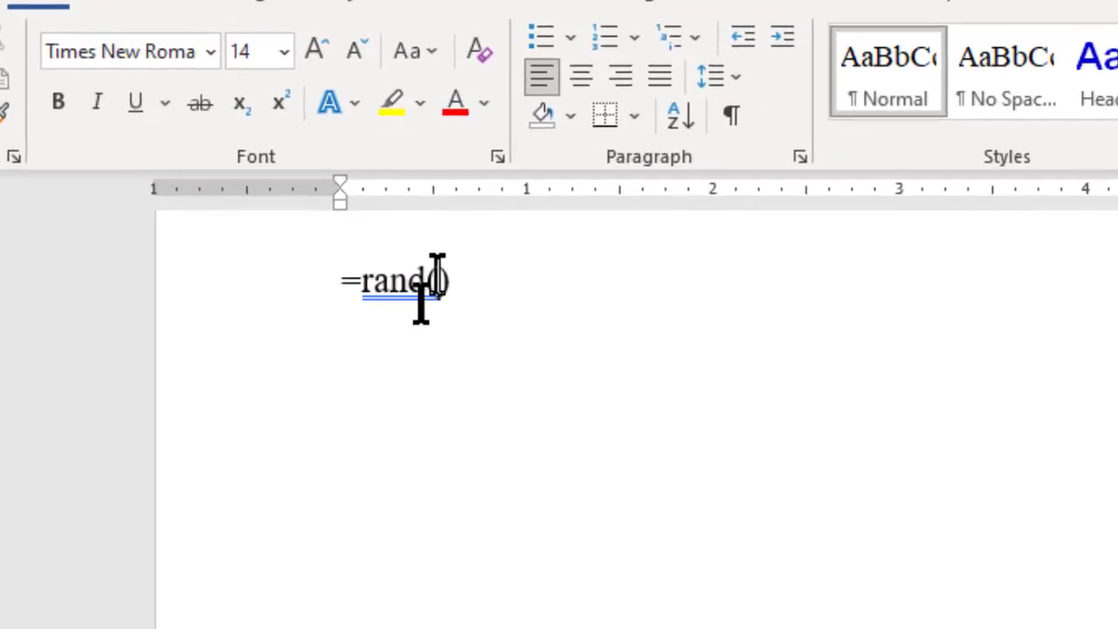
type("7")
type(",1")
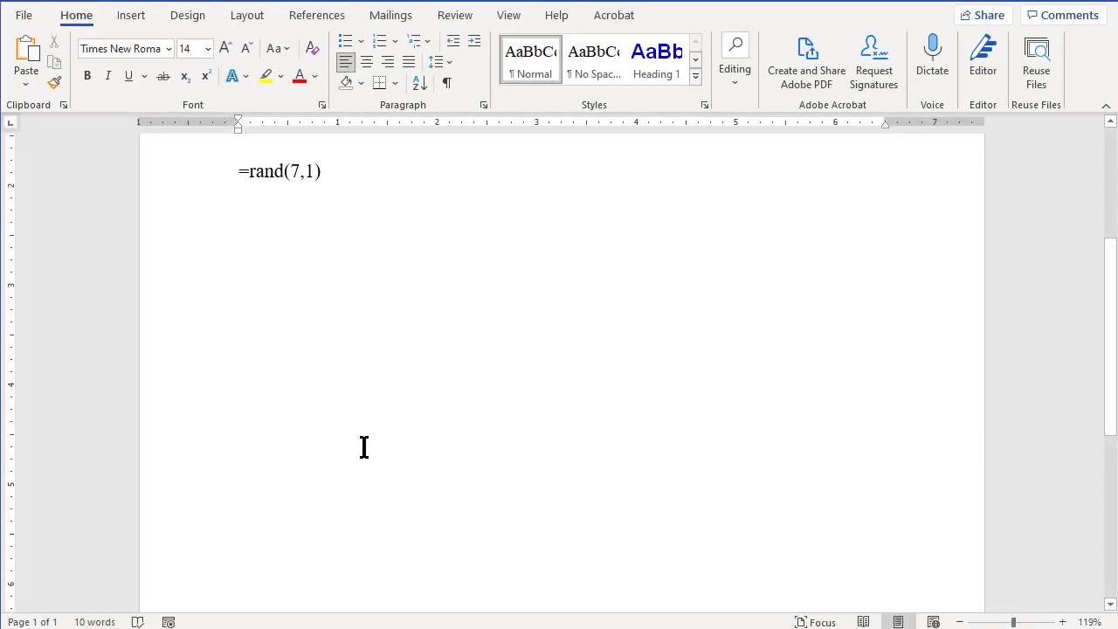
key("Return")
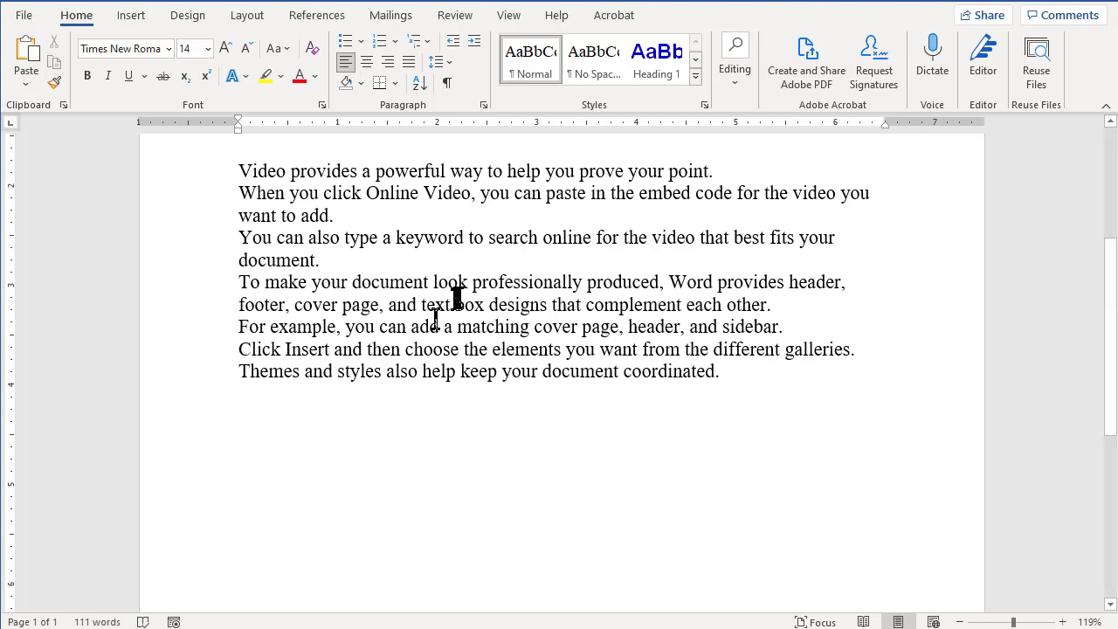
- Format the seven generated sentences as a numbered list 1–7
mouse_move(434, 382)
left_mouse_down()
mouse_move(367, 299)
mouse_move(324, 200)
mouse_move(338, 166)
mouse_move(317, 171)
left_mouse_up()
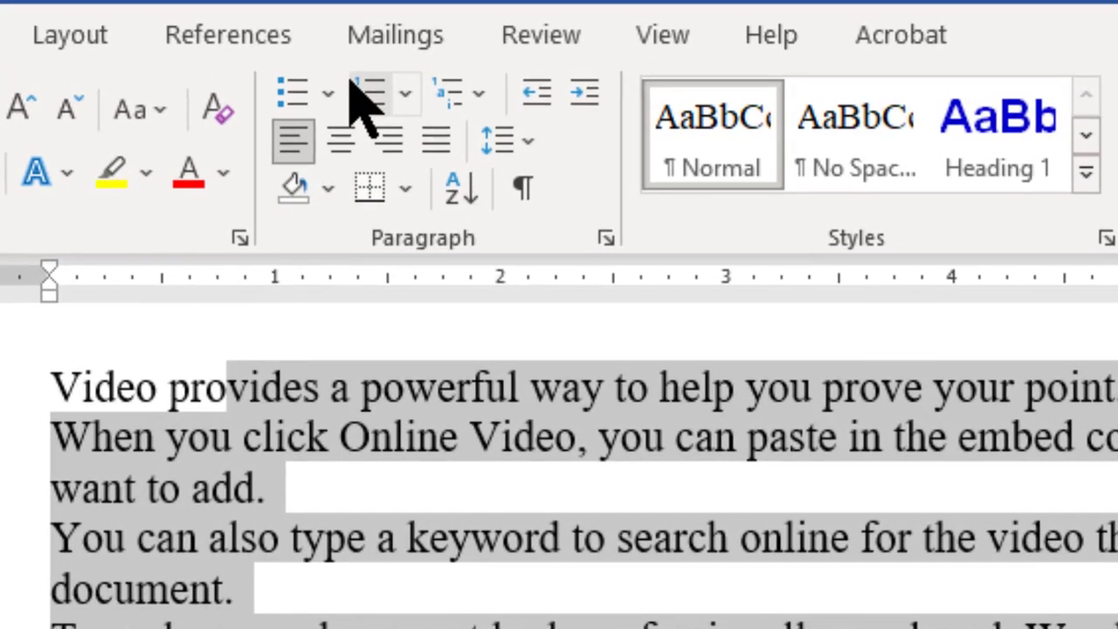
left_click(376, 44)
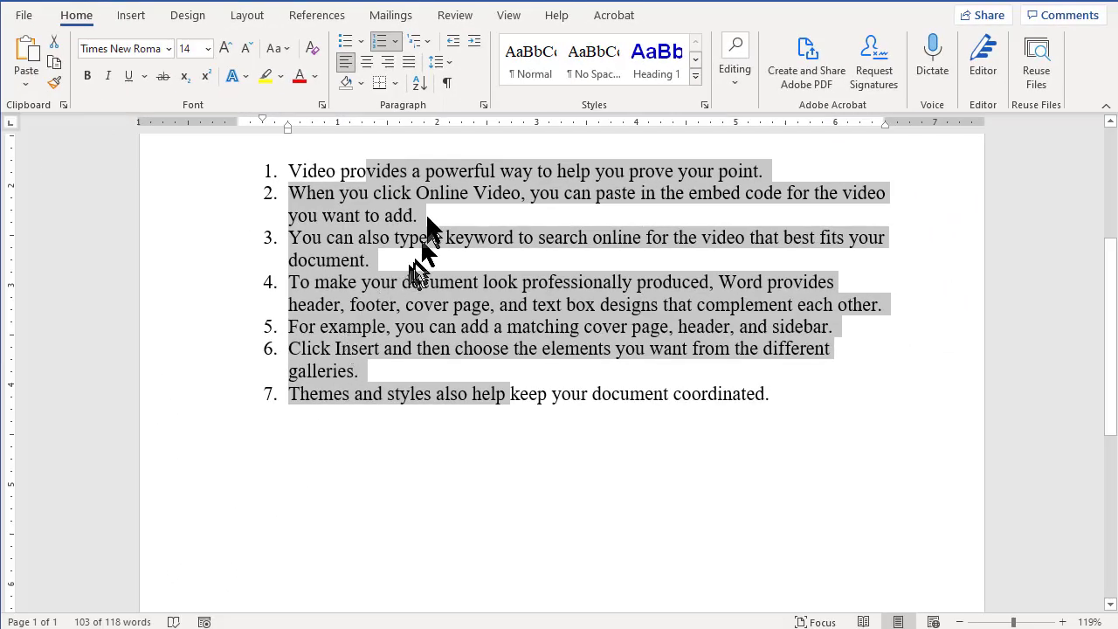
left_click(425, 214)
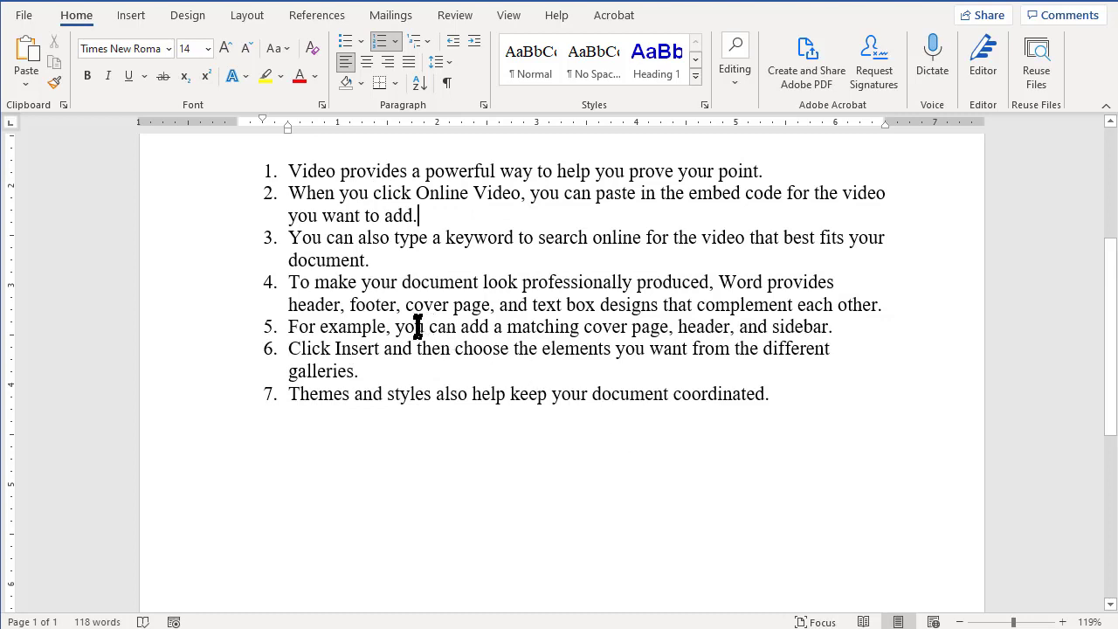
- Revert to the formula and expand =rand(7,4) into seven four-sentence paragraphs
key("ctrl+a")
key("ctrl+shift+n")
key("ctrl+z")
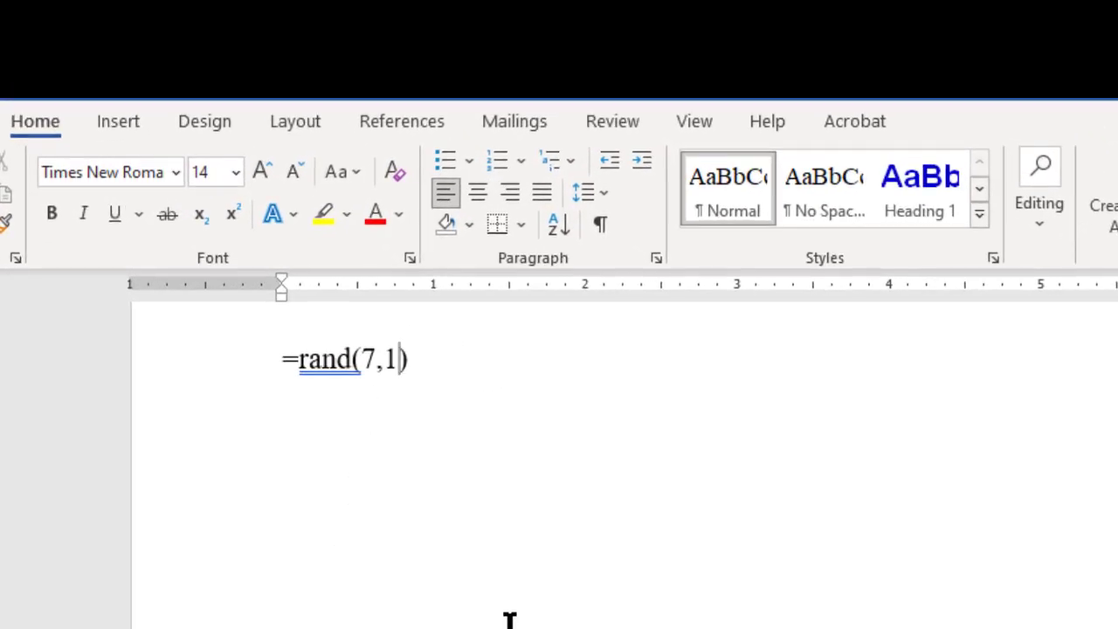
key("BackSpace")
type("4")
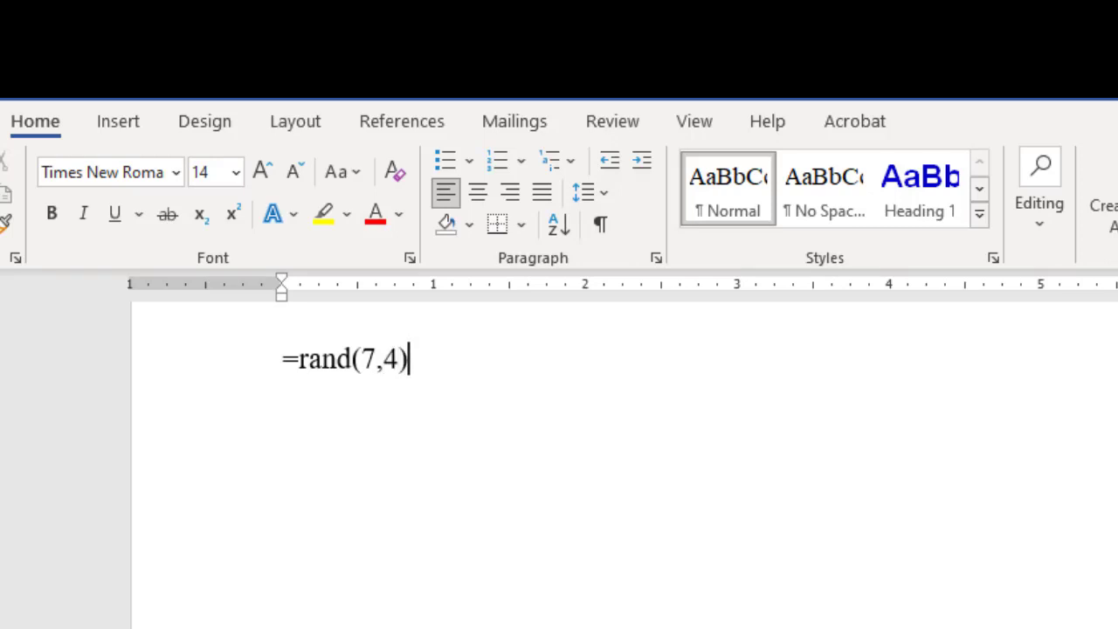
key("Return")
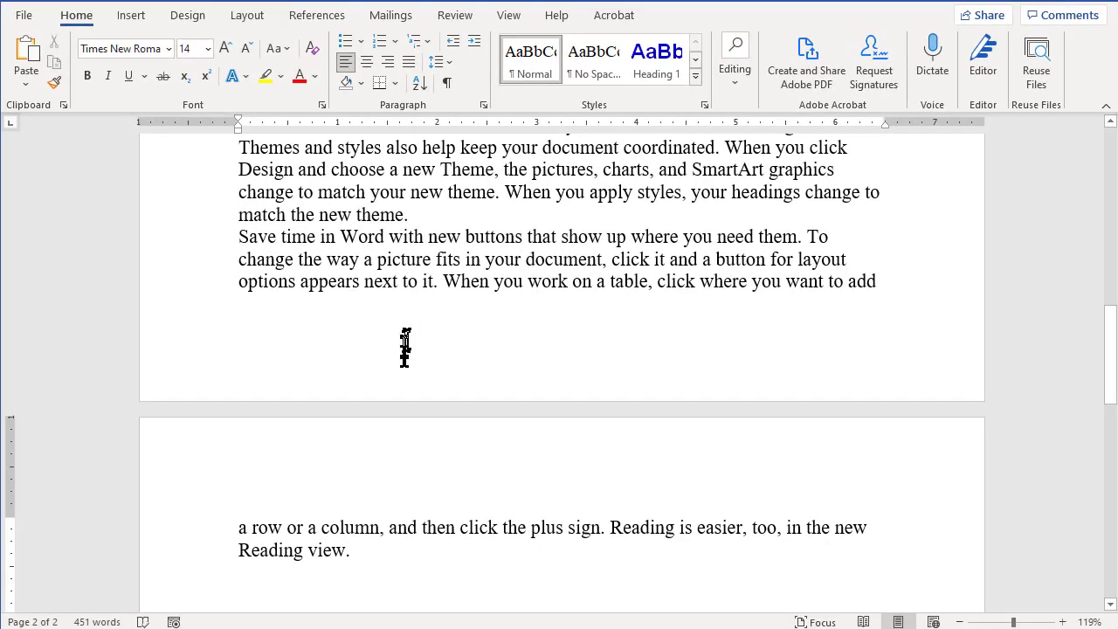
- Hide the white space between pages and select the filler paragraphs up to the top
left_click(403, 353)
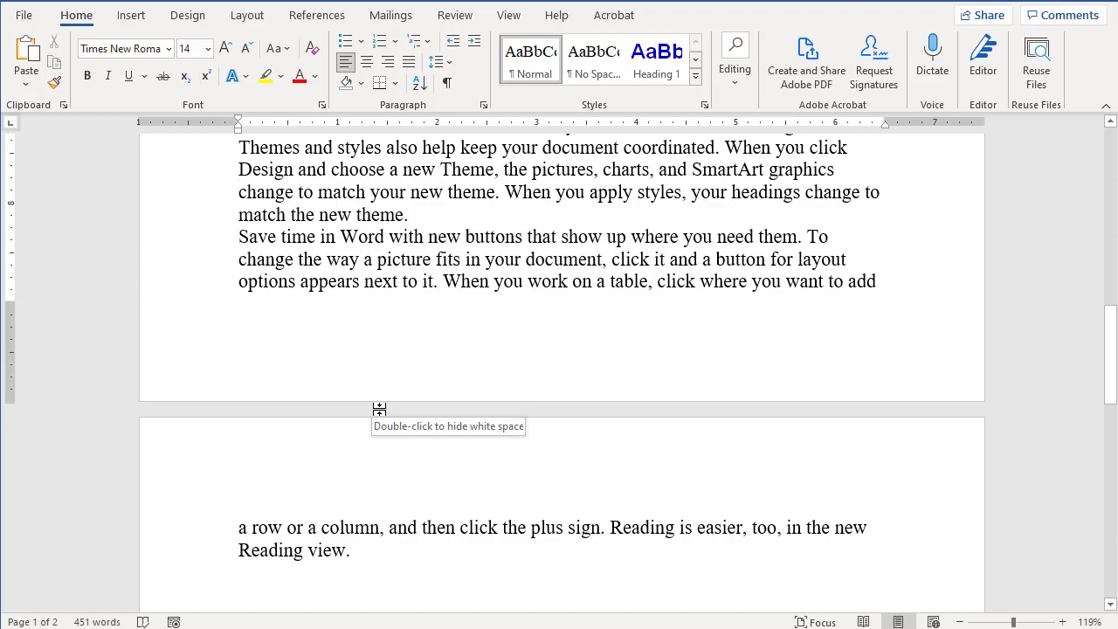
double_click(379, 408)
scroll(377, 389, "up", 2)
scroll(382, 377, "up", 2)
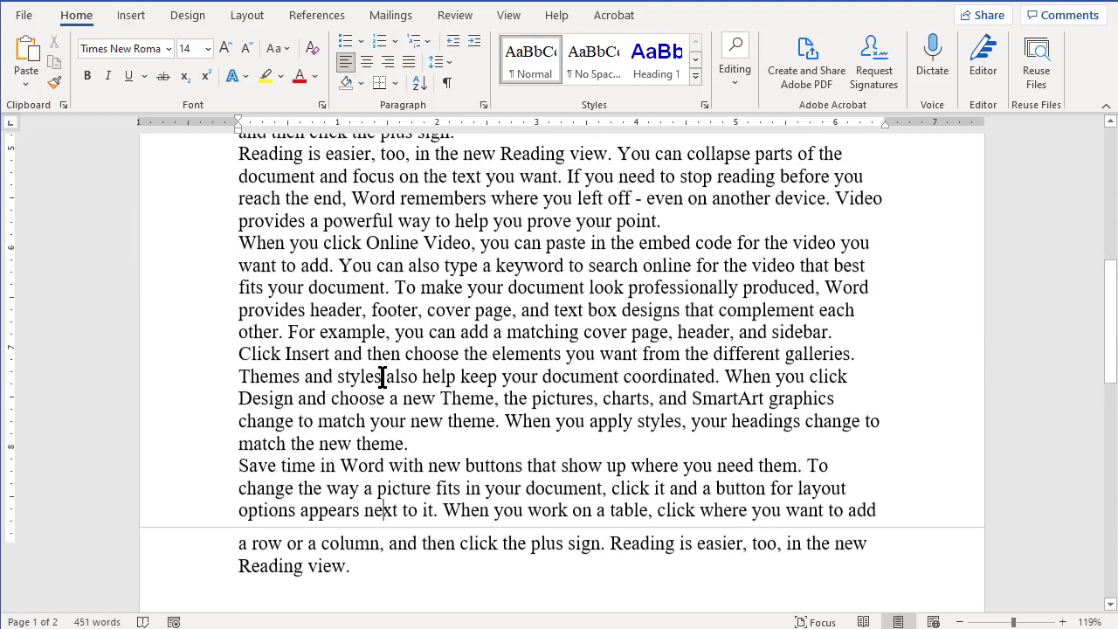
scroll(382, 377, "up", 1)
scroll(382, 377, "up", 2)
scroll(382, 377, "down", 1)
scroll(379, 375, "down", 3)
scroll(349, 480, "down", 1)
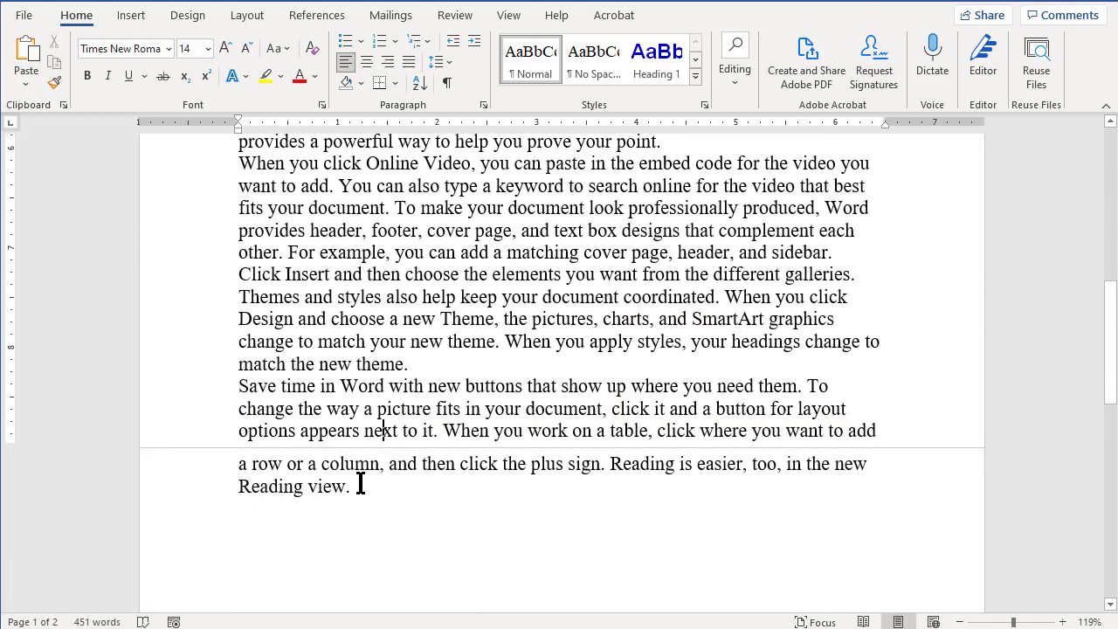
left_click_drag(361, 486, 363, 192)
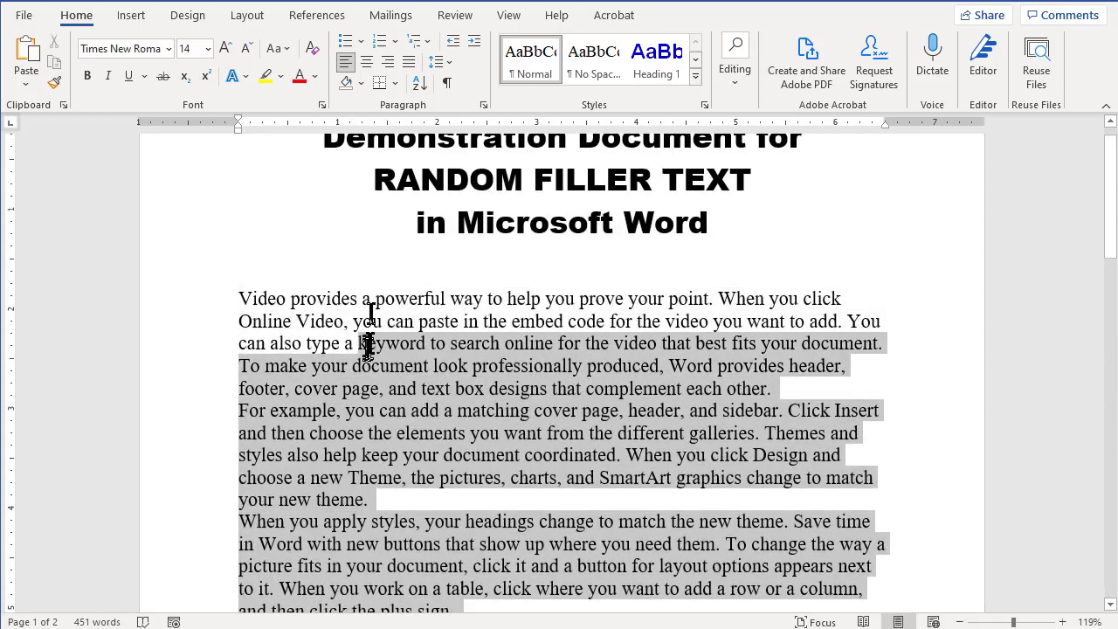
left_click_drag(363, 192, 367, 298)
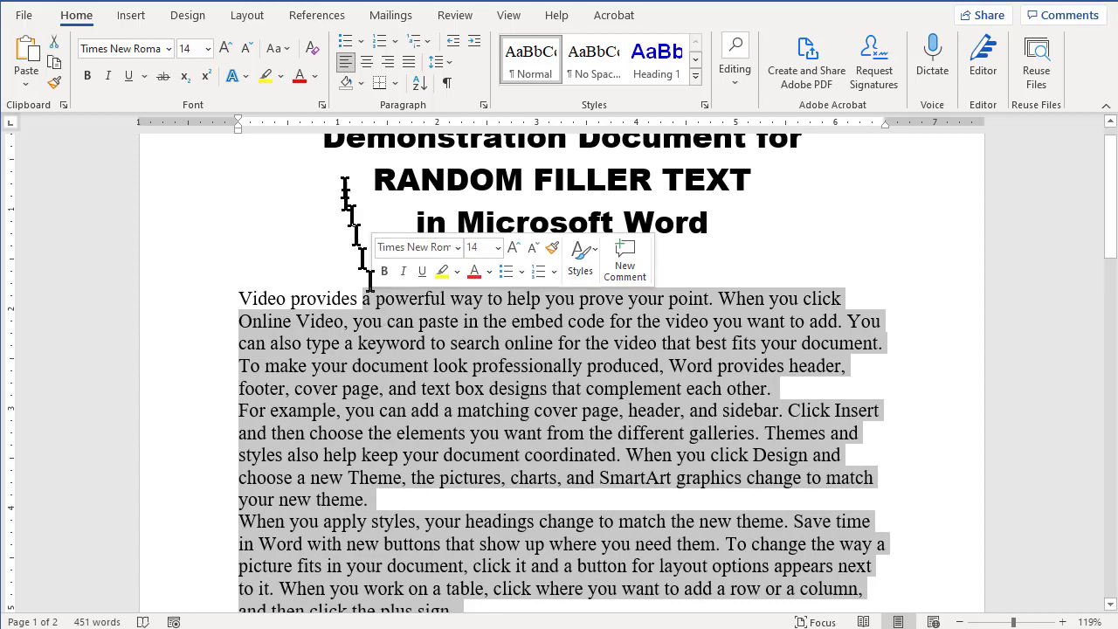
- Apply numbering to the selected filler paragraphs
left_click(379, 40)
scroll(409, 318, "down", 5)
scroll(410, 318, "down", 2)
scroll(410, 318, "up", 4)
scroll(415, 327, "up", 4)
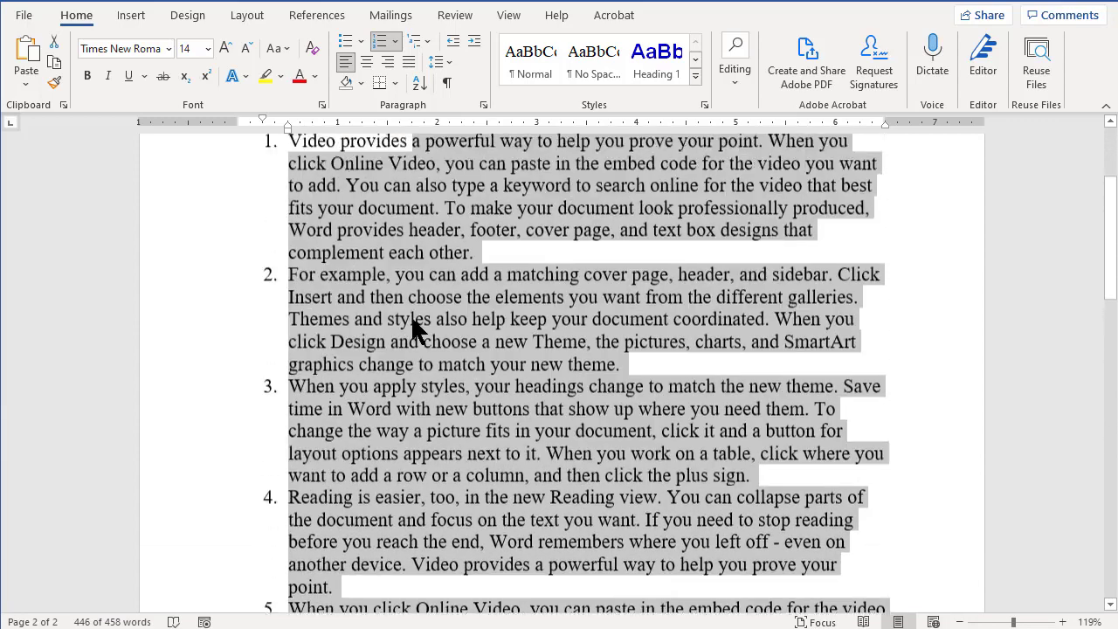
- Select individual words and sentences within the numbered filler items
left_click(410, 247)
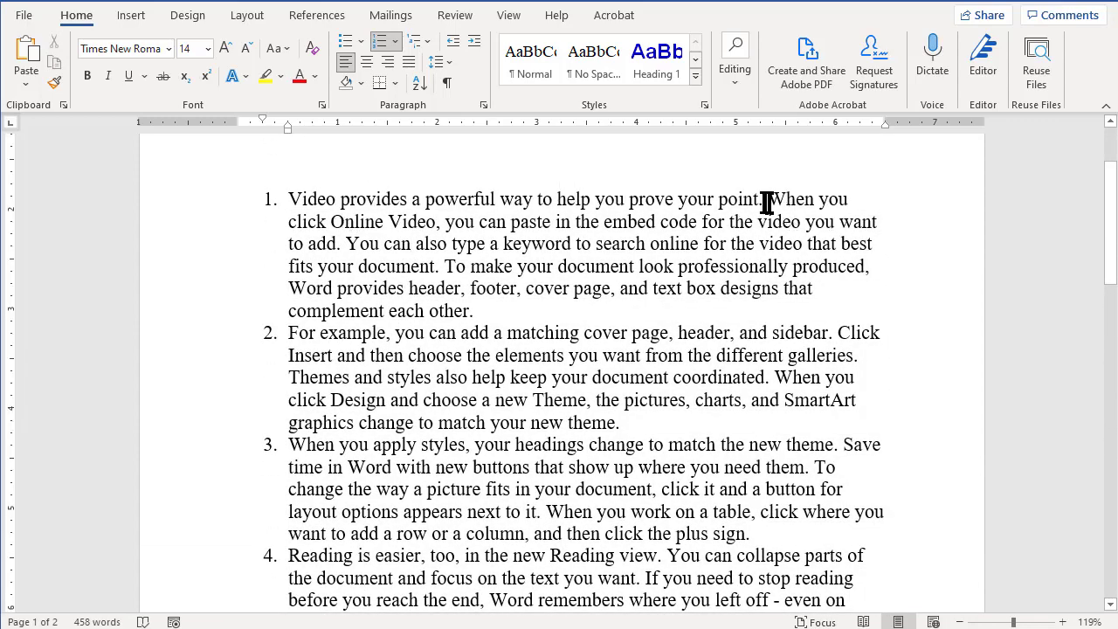
left_click_drag(766, 202, 719, 201)
double_click(793, 199)
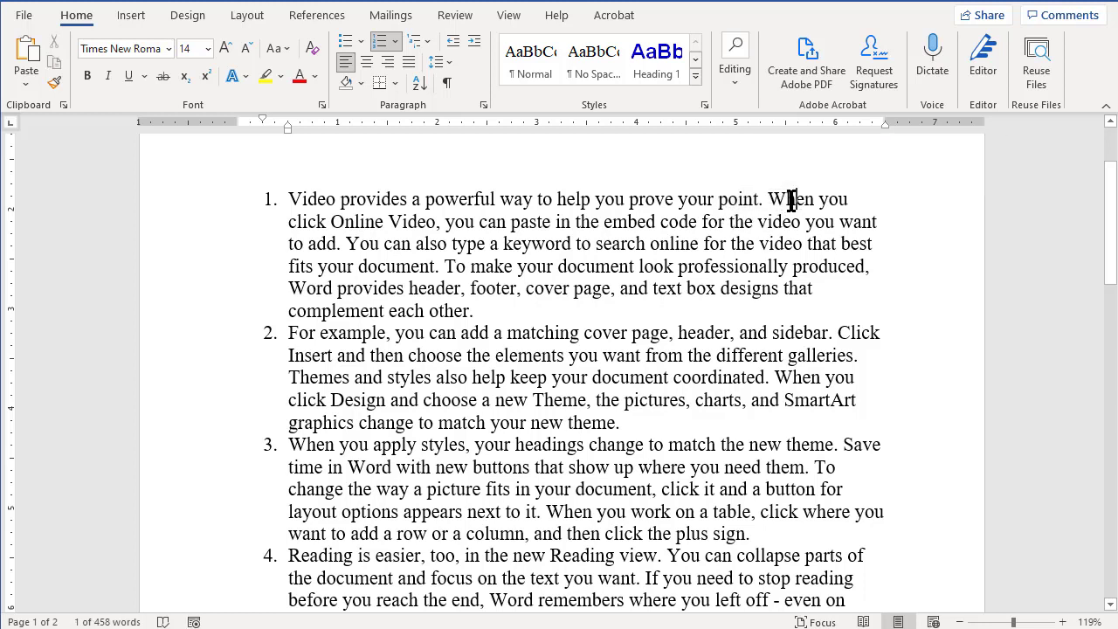
left_click_drag(348, 243, 436, 262)
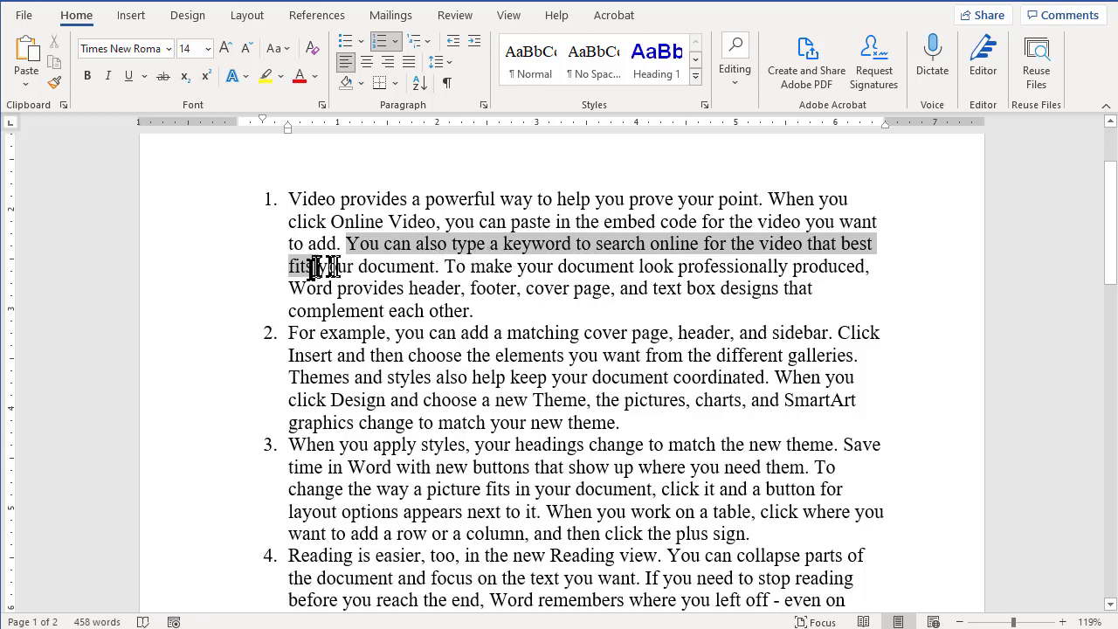
left_click_drag(428, 262, 452, 266)
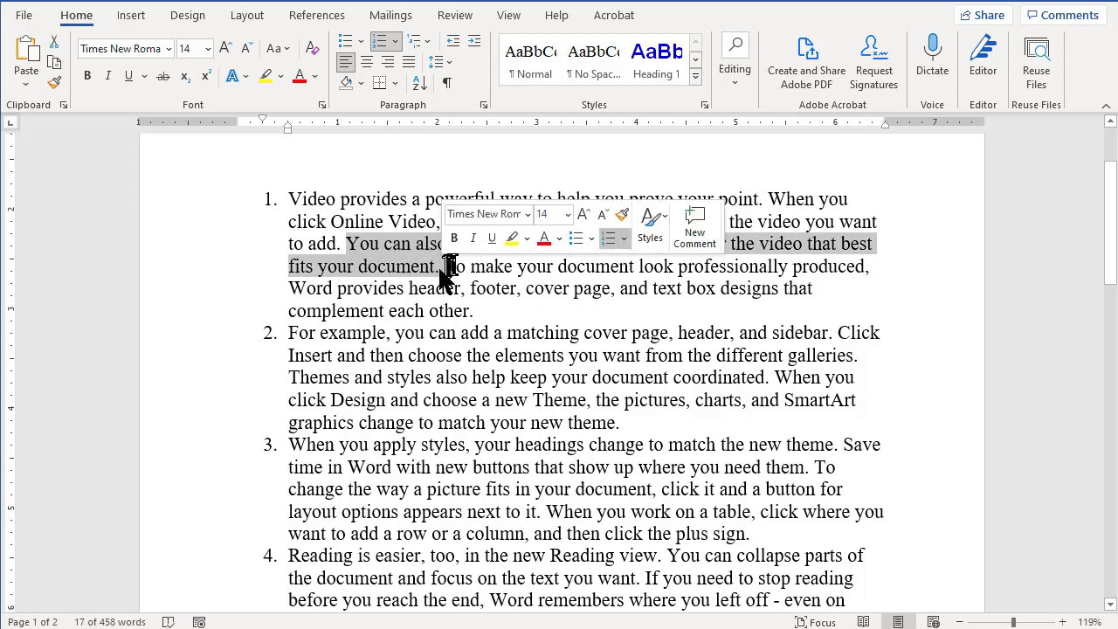
left_click(438, 265)
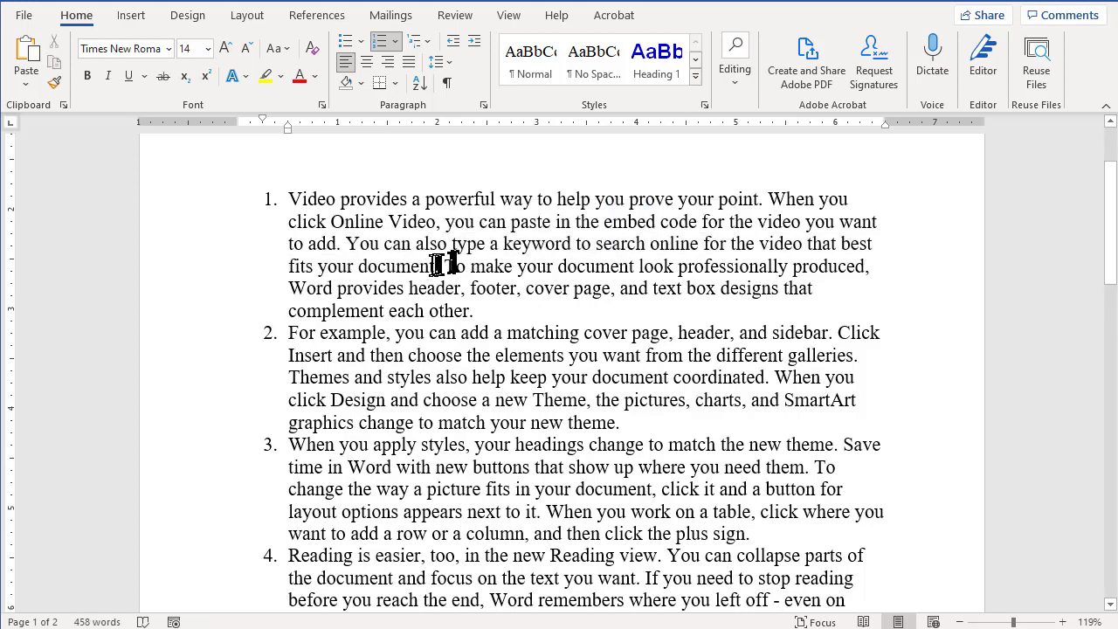
left_click_drag(445, 265, 865, 266)
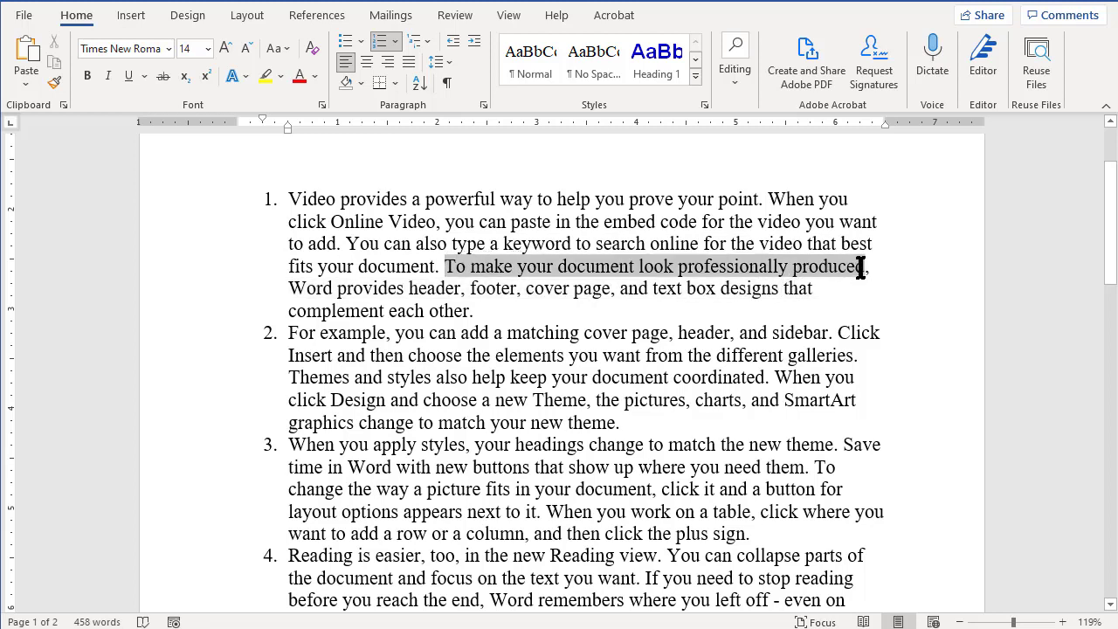
left_click_drag(289, 288, 476, 310)
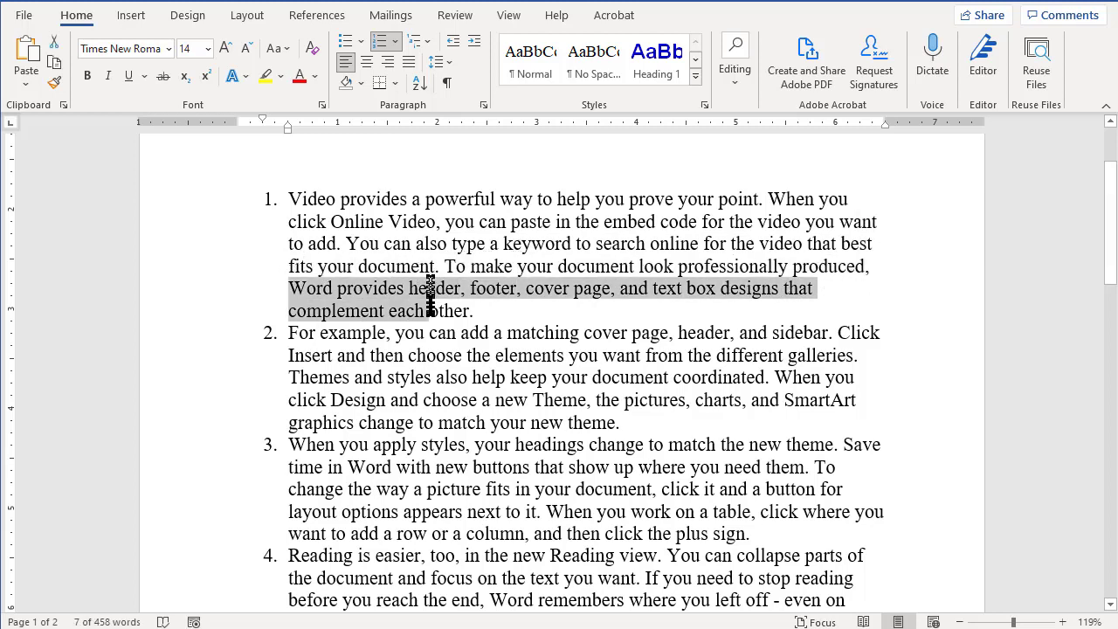
left_click(527, 309)
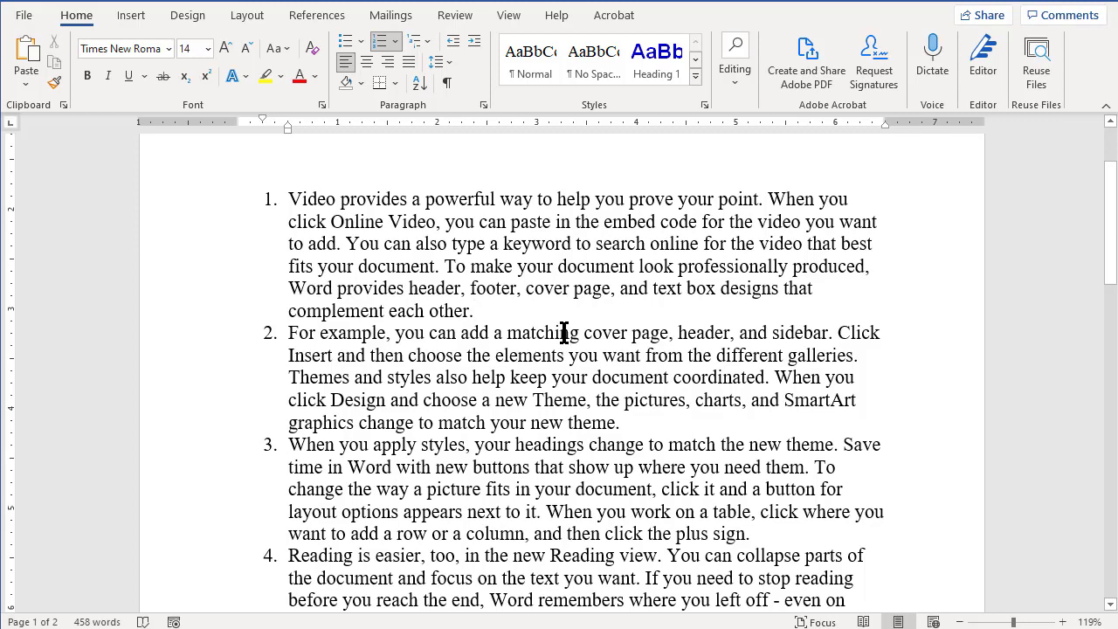
- Undo the numbering and generated filler until only =rand(7,4) remains
key("ctrl+z")
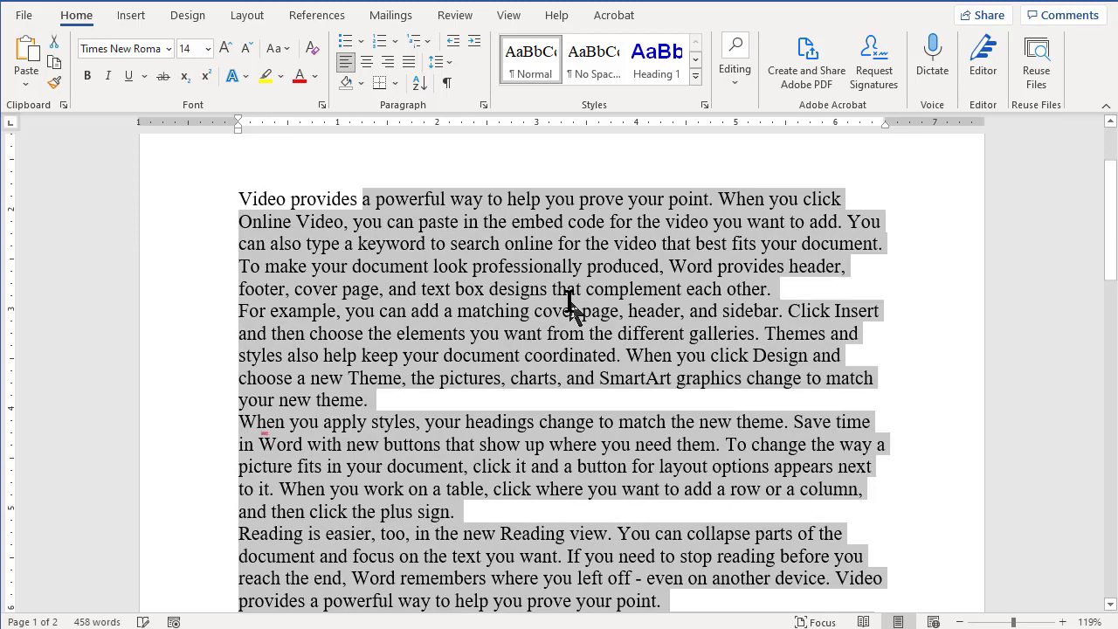
left_click(517, 331)
scroll(521, 315, "down", 2)
scroll(521, 314, "down", 3)
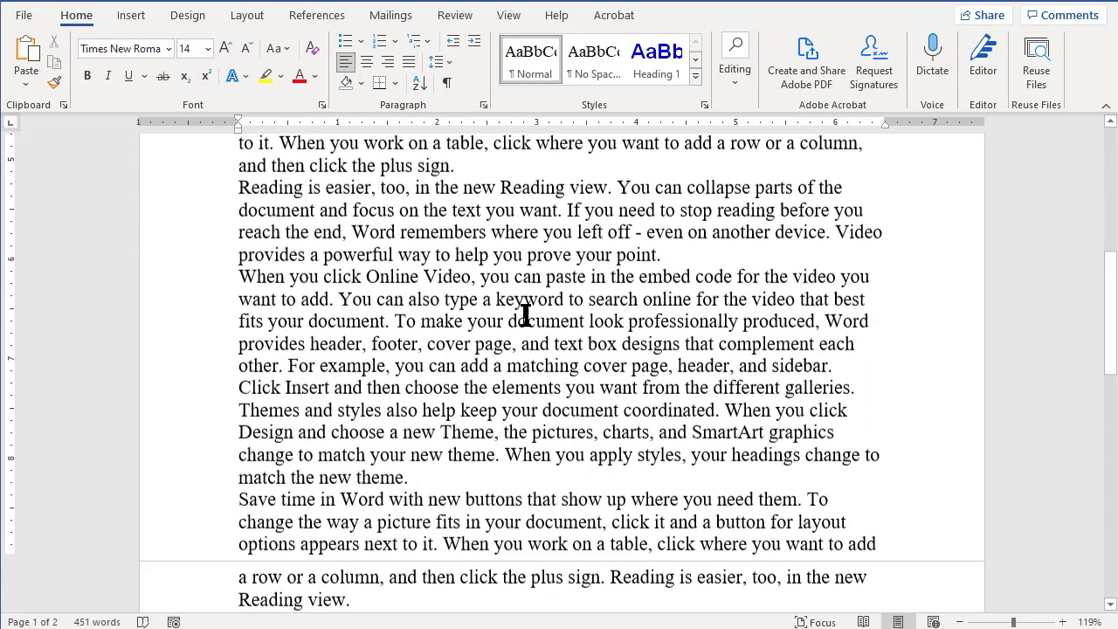
scroll(527, 315, "down", 2)
key("ctrl+z")
scroll(528, 315, "up", 2)
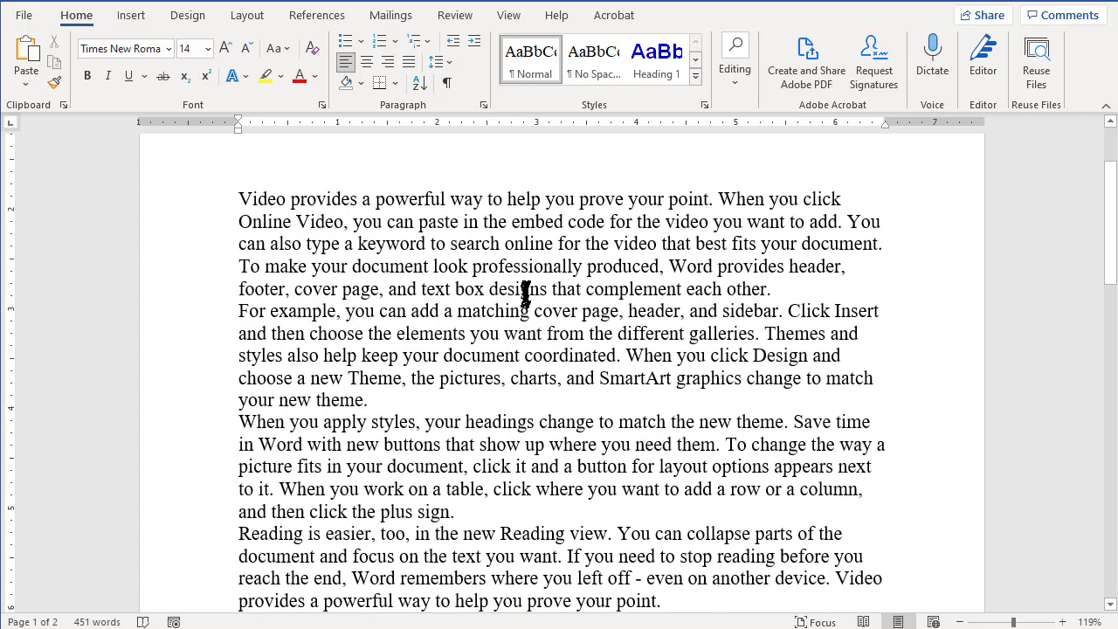
key("ctrl+z")
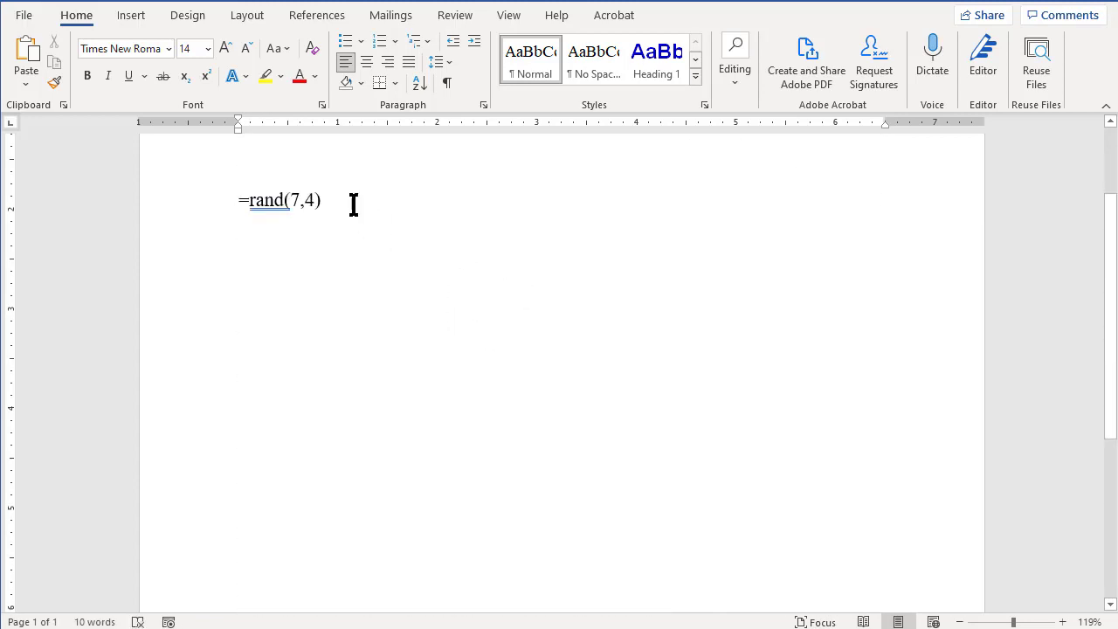
- Delete the =rand(7,4) line and an extra empty paragraph, toggling Show/Hide ¶ on and off
left_click_drag(325, 200, 140, 200)
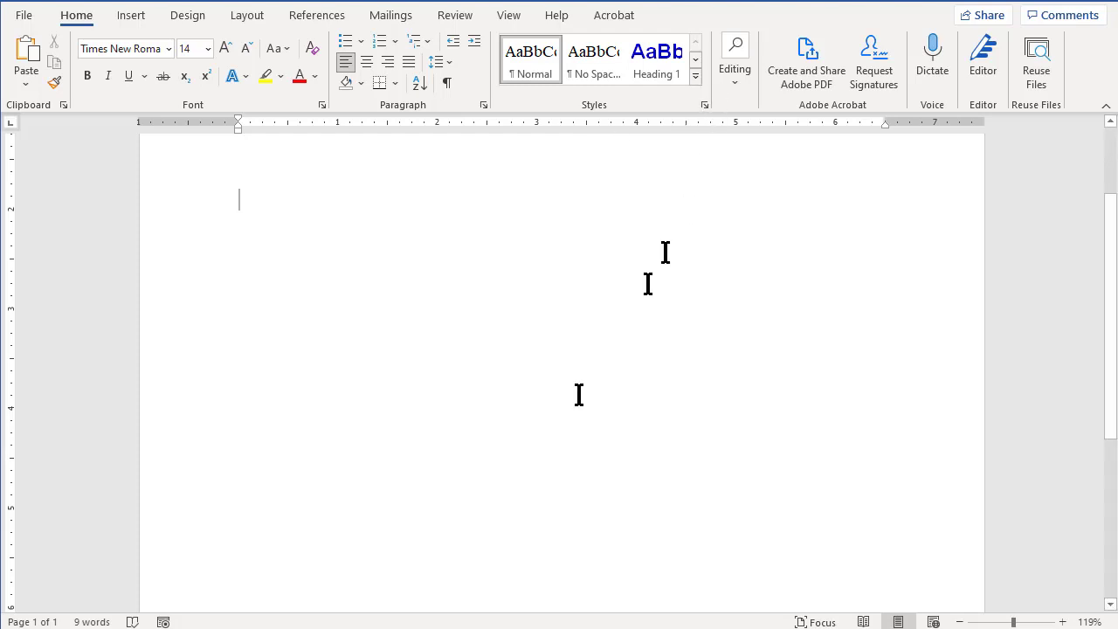
scroll(559, 315, "up", 5)
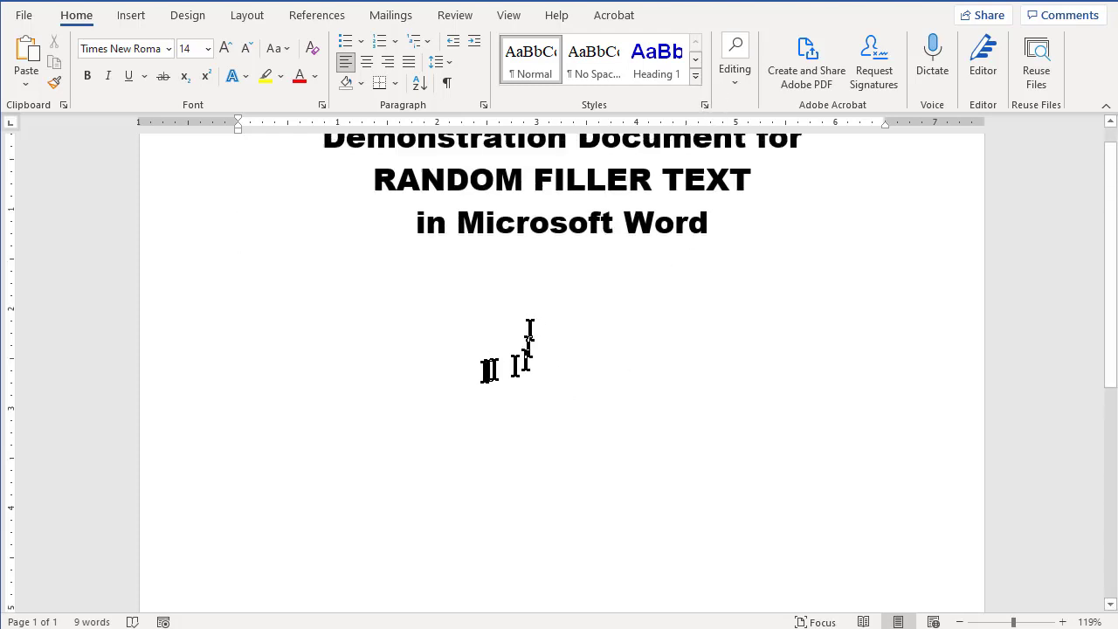
left_click(447, 83)
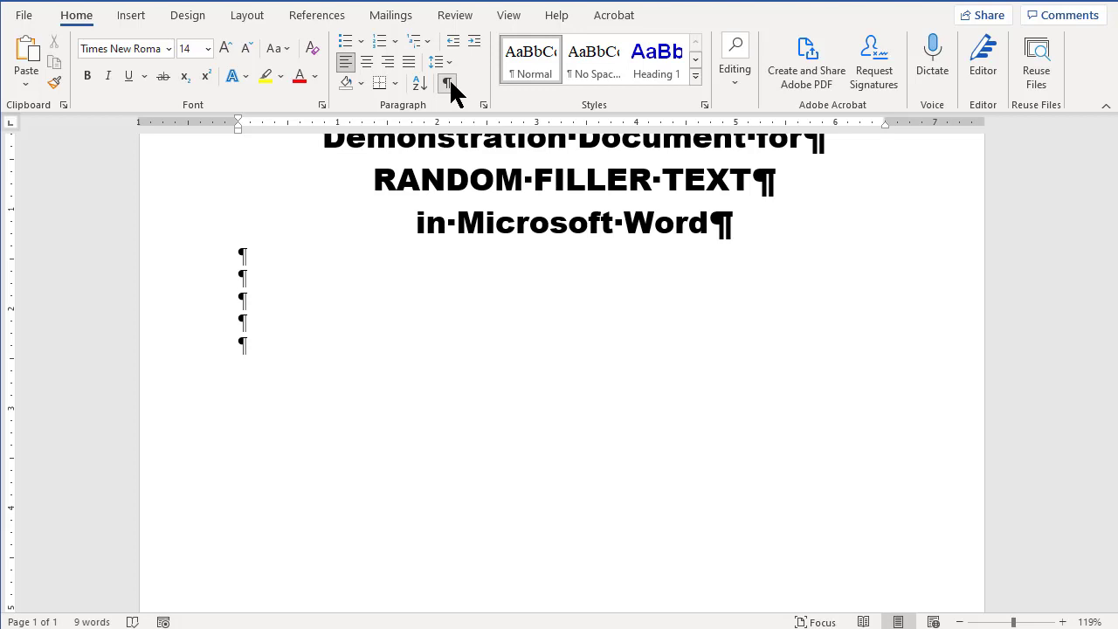
key("BackSpace")
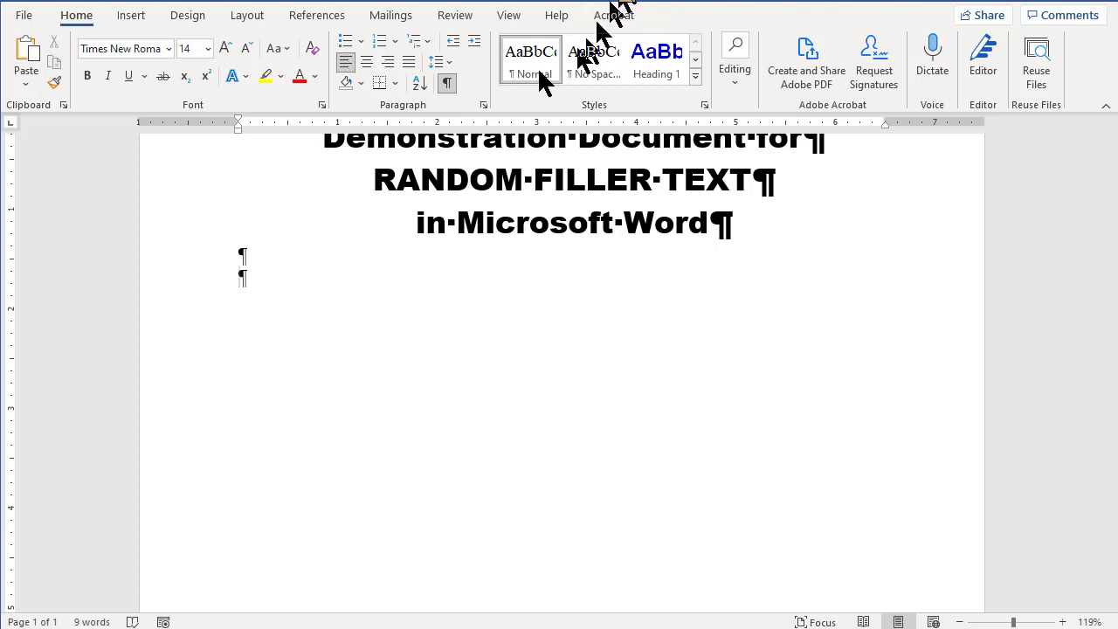
left_click(447, 83)
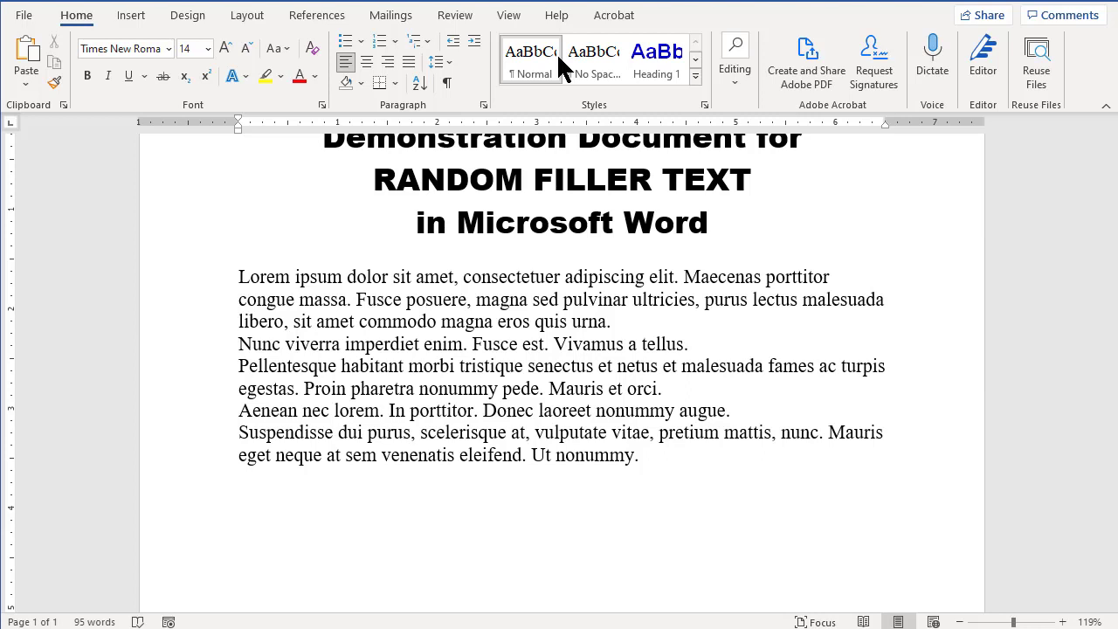
- Undo the =lorem() output and expand =lorem(7,2) into seven two-sentence paragraphs
key("ctrl+z")
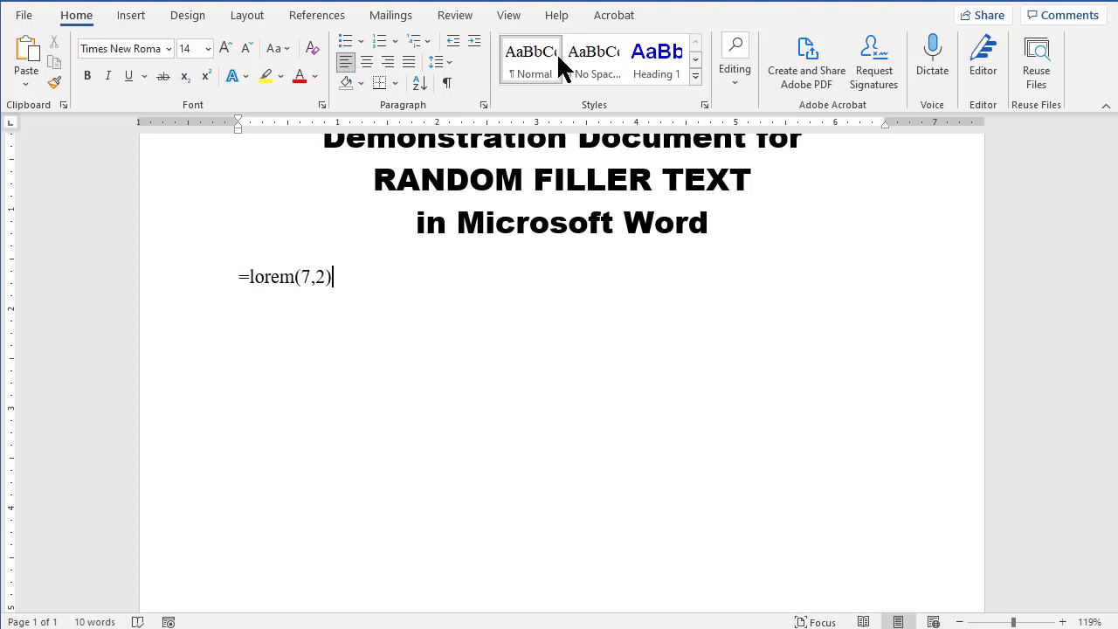
key("Return")
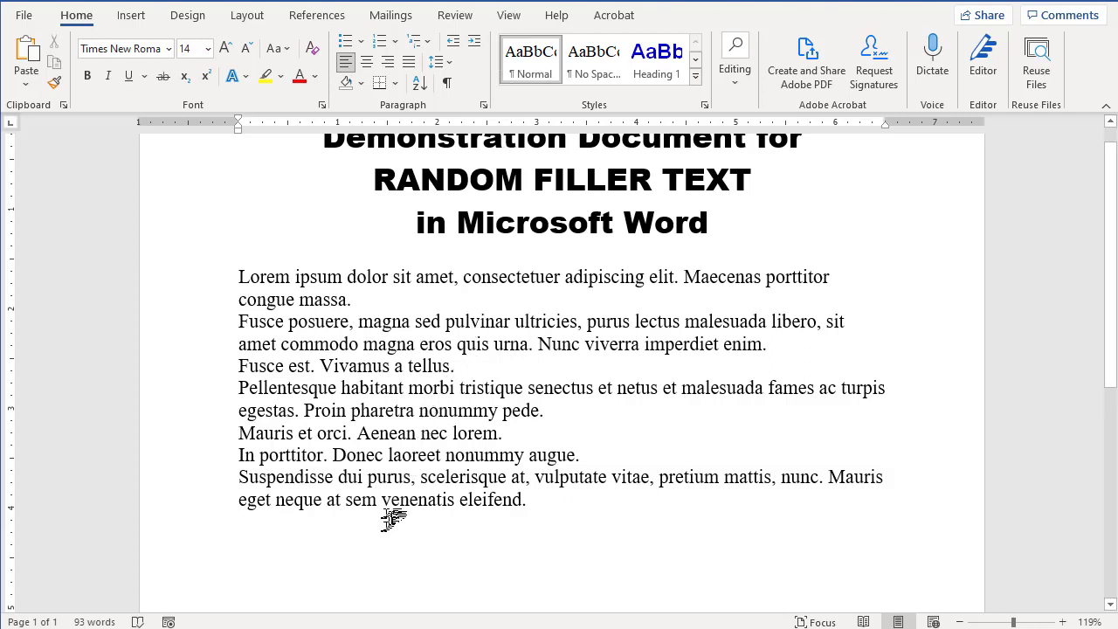
- Apply and then remove numbering on the selected Lorem ipsum paragraphs
left_click_drag(395, 504, 332, 277)
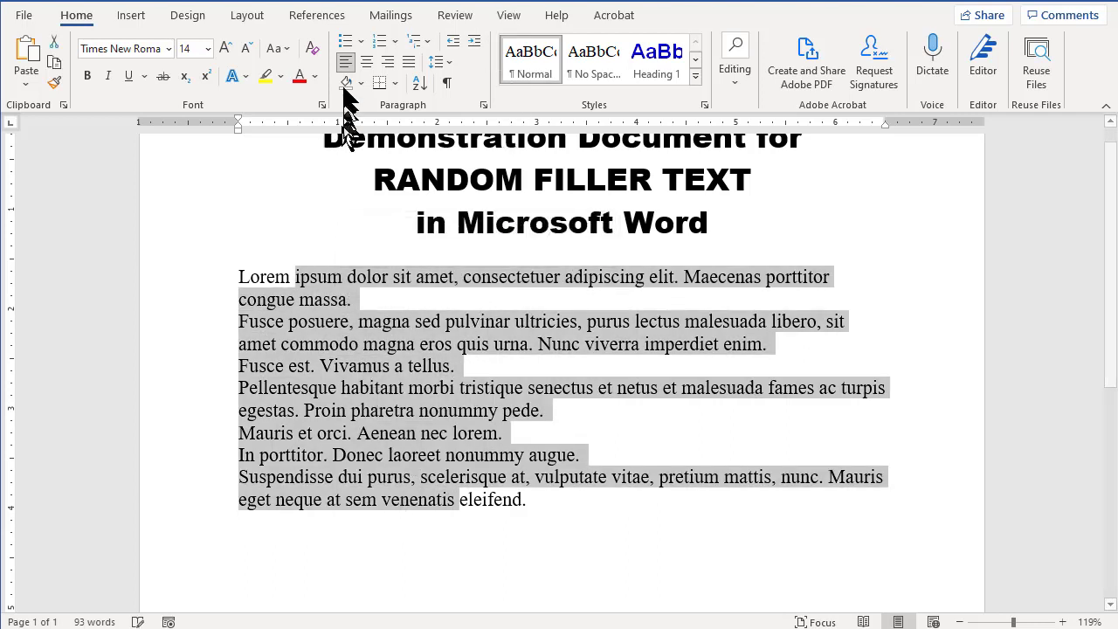
left_click(377, 44)
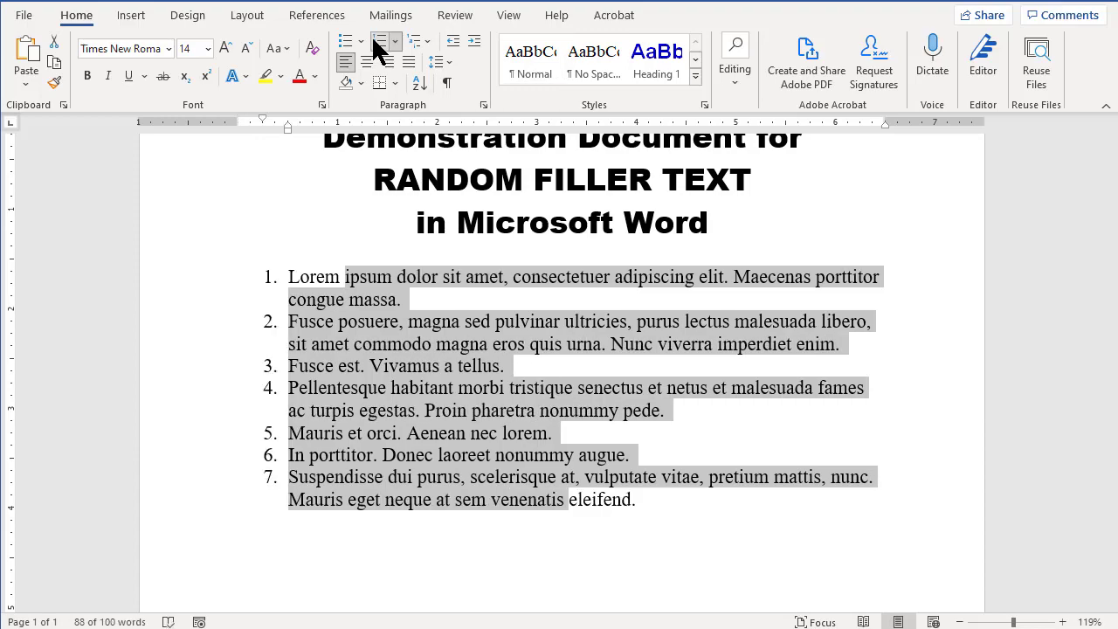
left_click(377, 42)
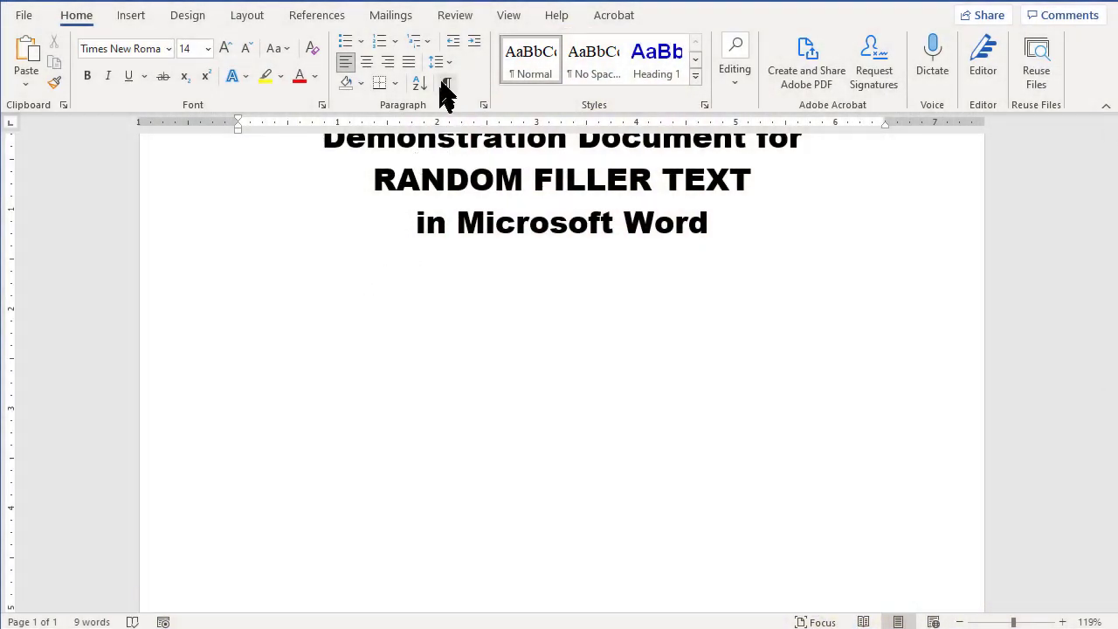
- Turn Show/Hide ¶ formatting marks on, then off again
left_click(445, 85)
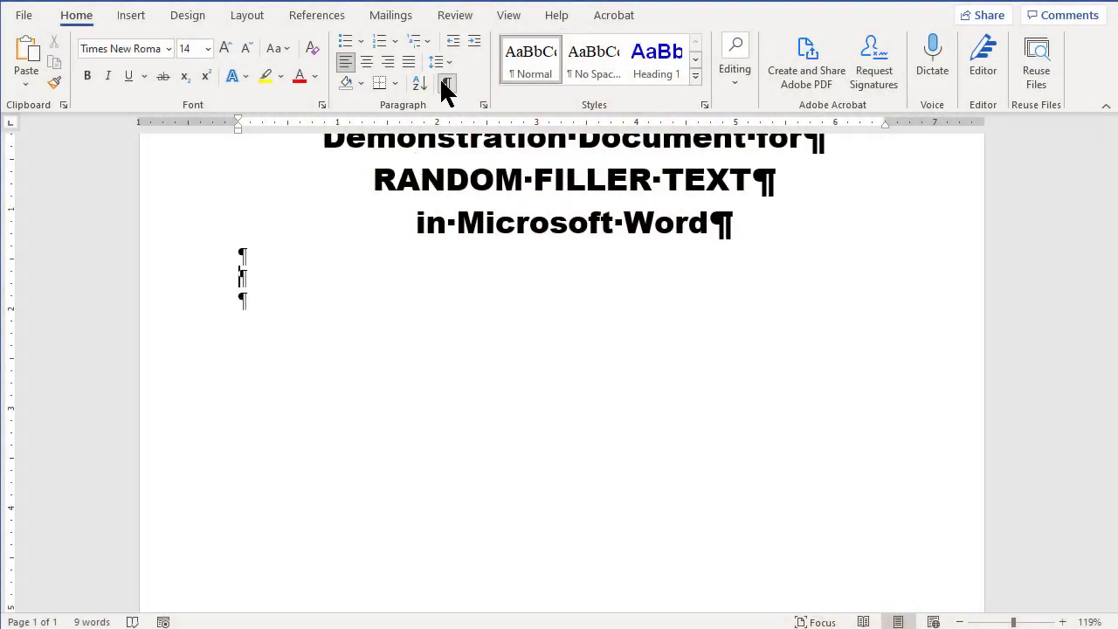
left_click(441, 85)
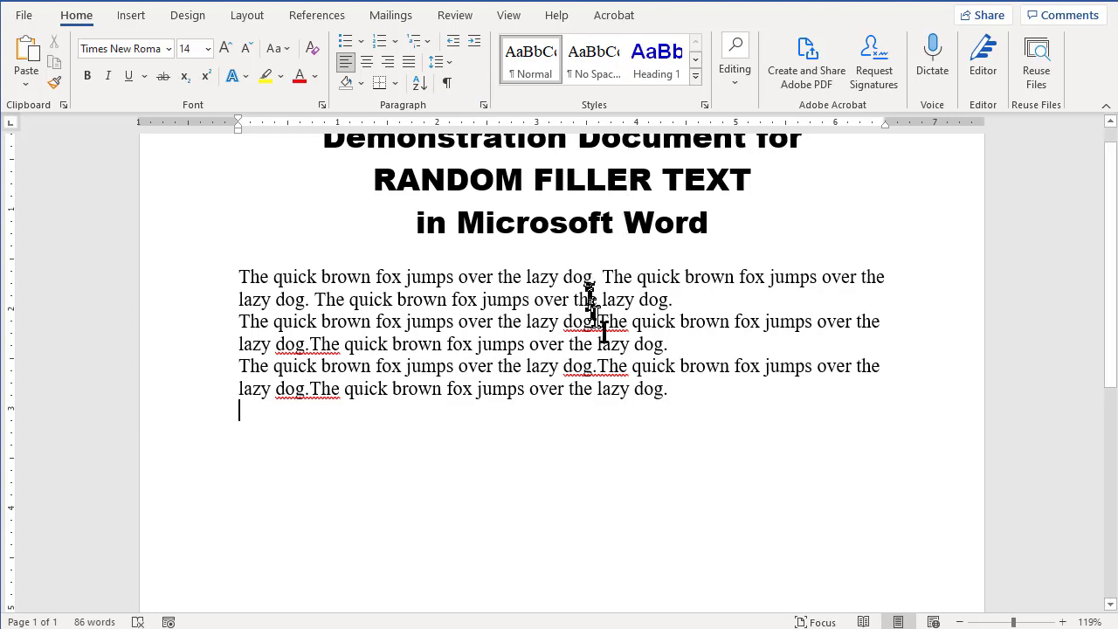
mouse_move(536, 388)
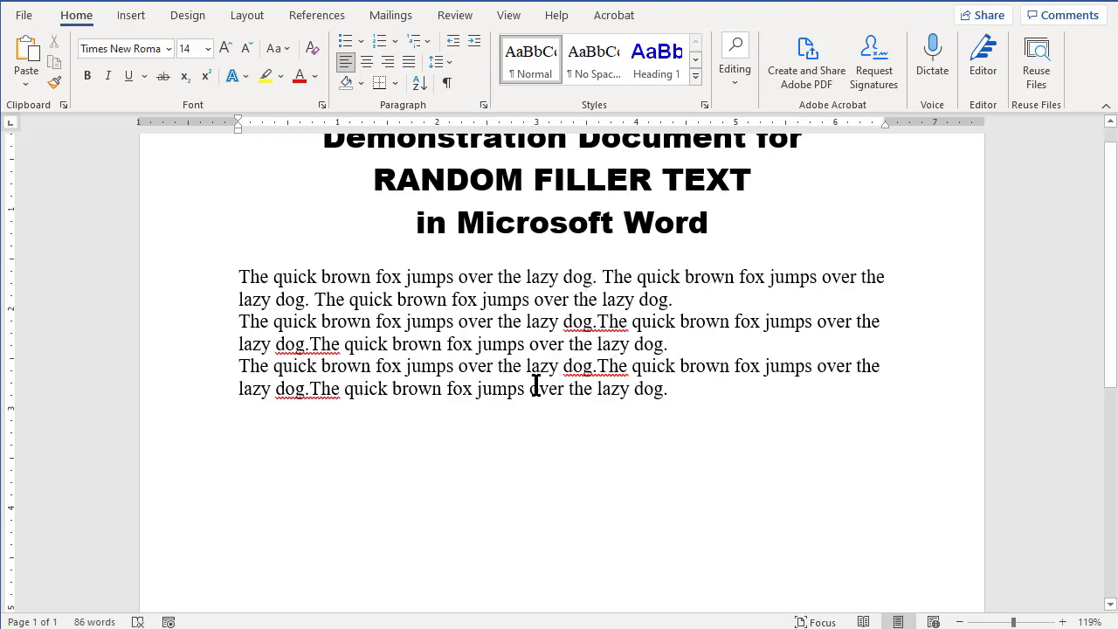
- Undo back to =rand.old() and run =rand.old(6,4) for six four-sentence paragraphs
key("ctrl+z")
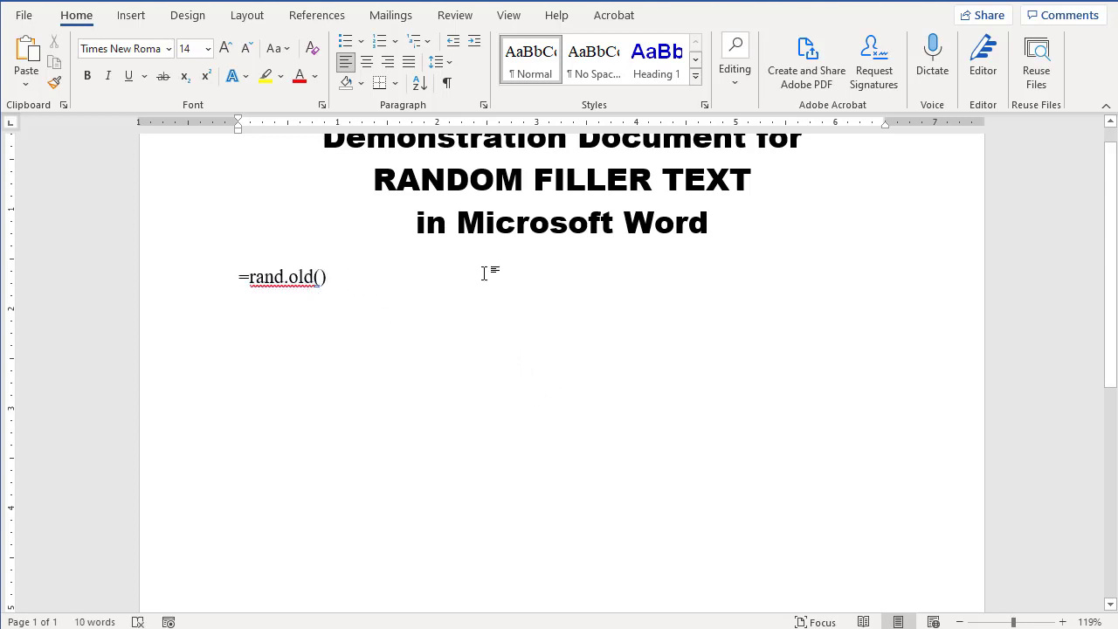
type("6,4")
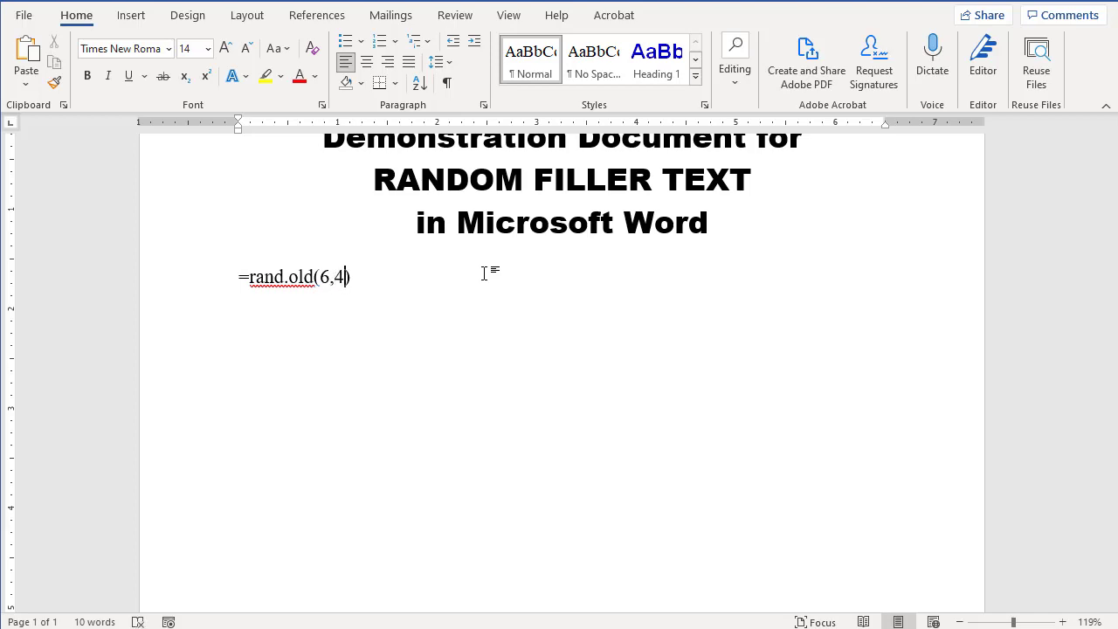
key("Return")
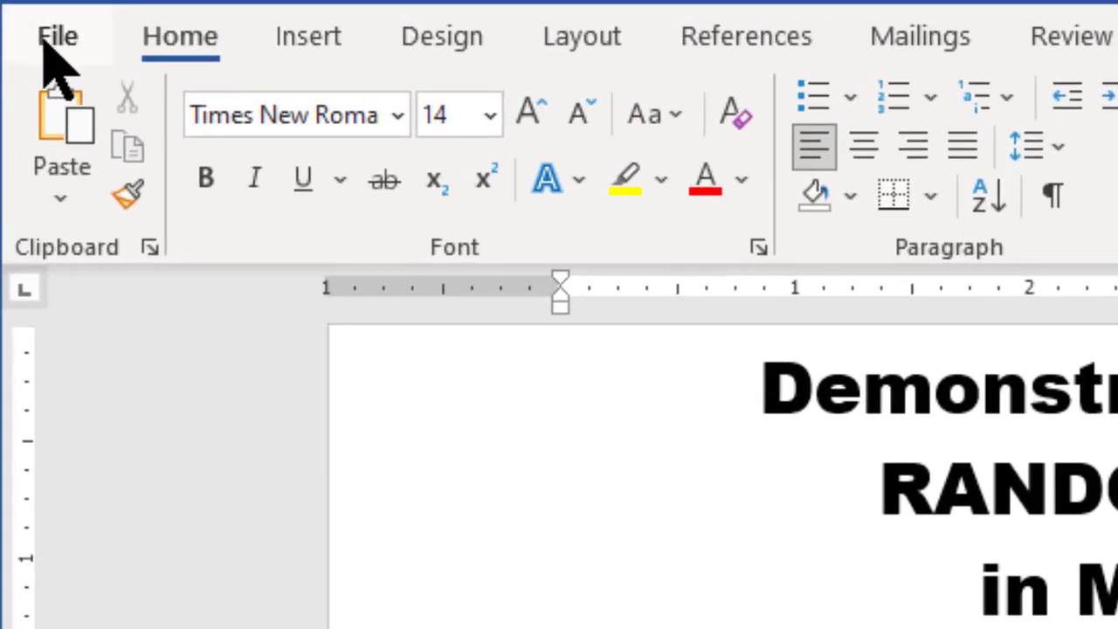
- Review the AutoCorrect options under Word Options > Proofing, then close with OK
left_click(52, 38)
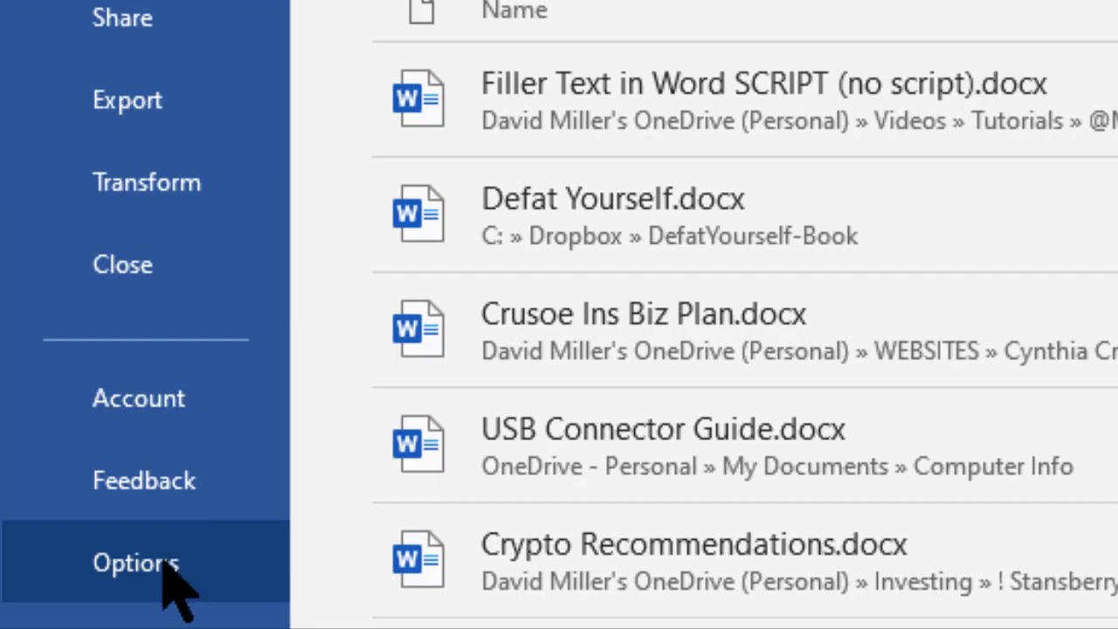
left_click(164, 566)
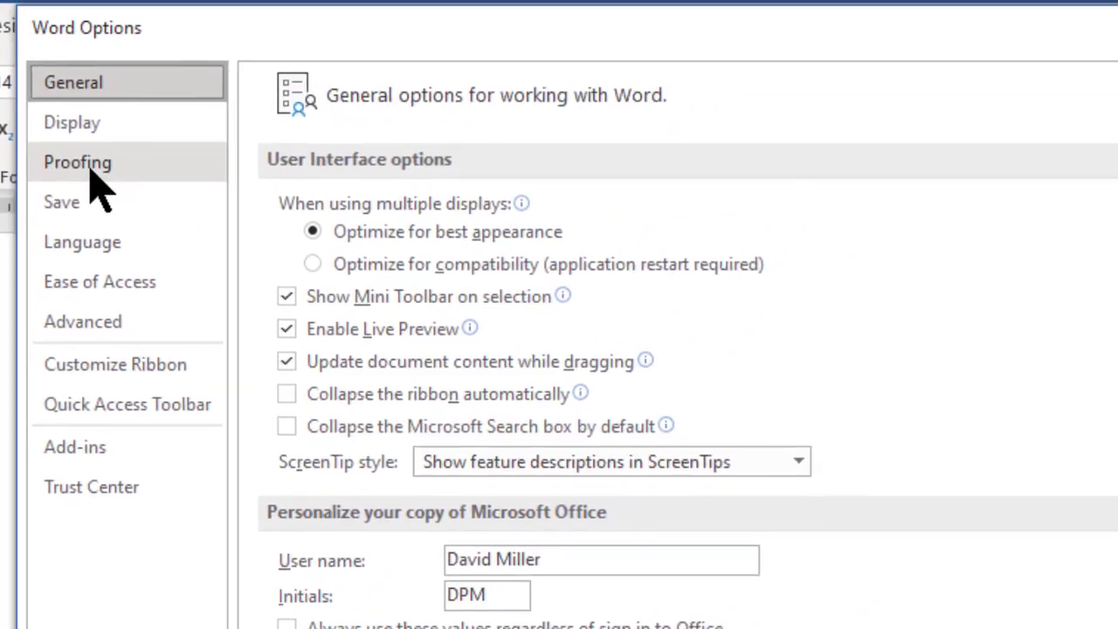
left_click(87, 166)
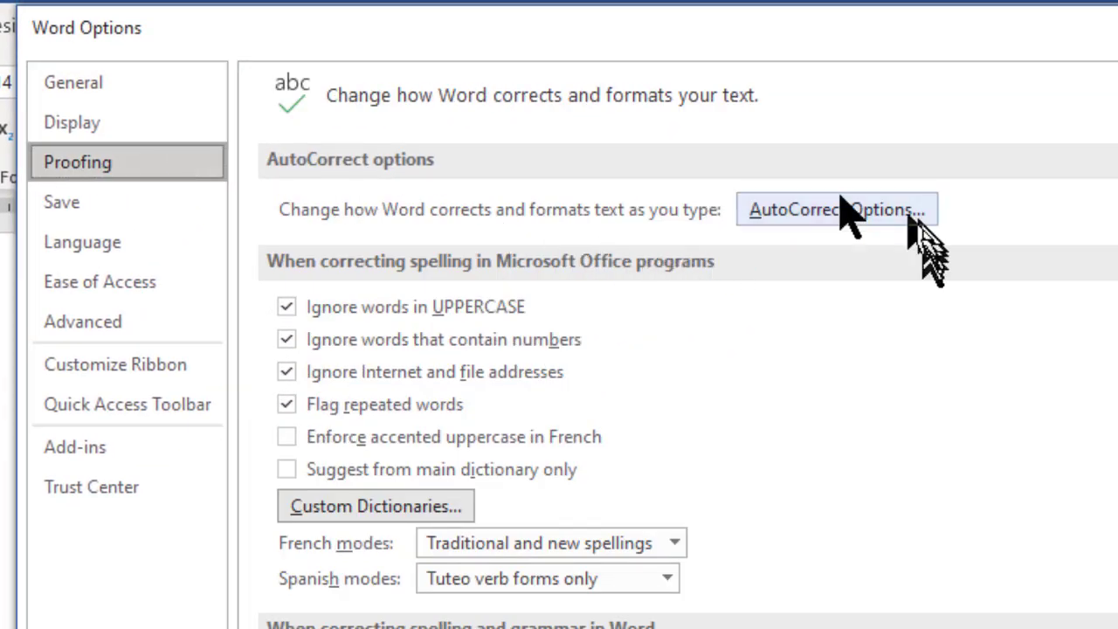
left_click(803, 211)
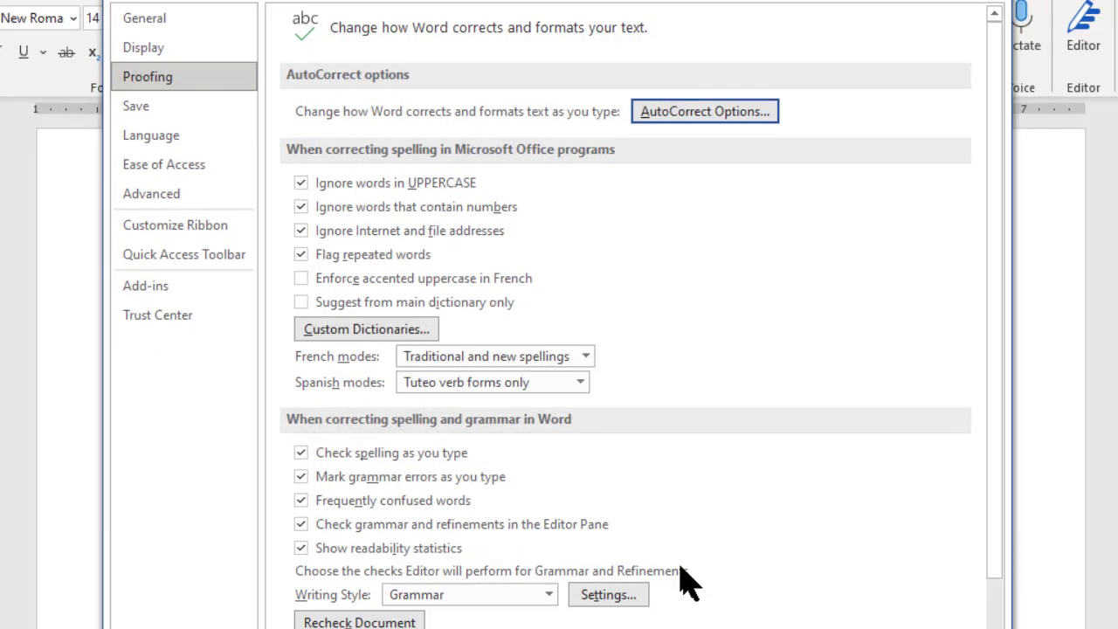
left_click(847, 603)
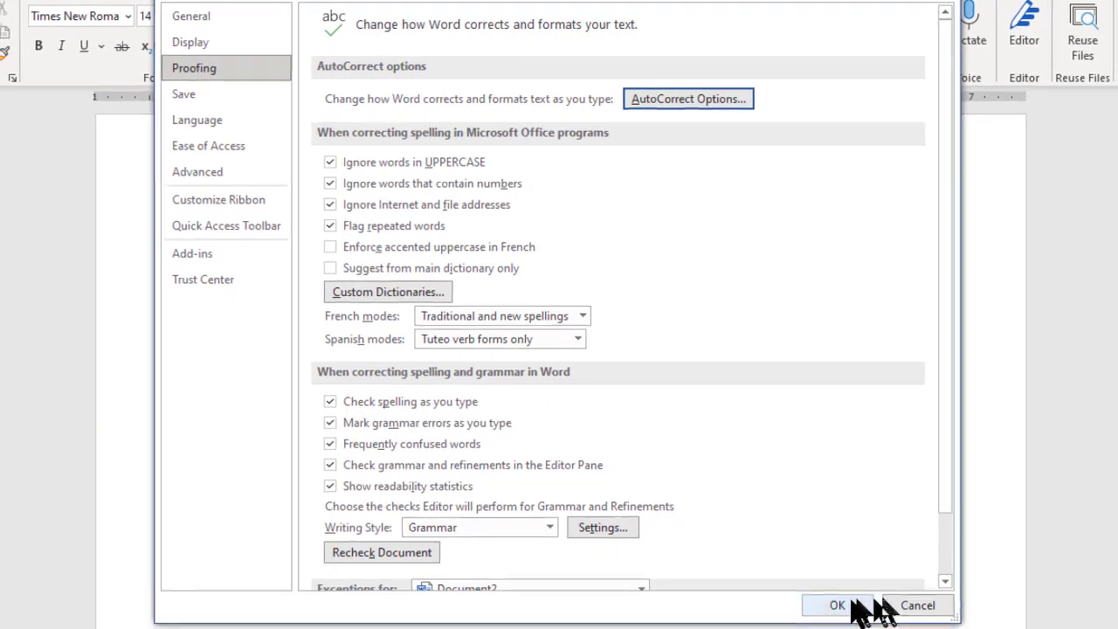
type("=rand(")
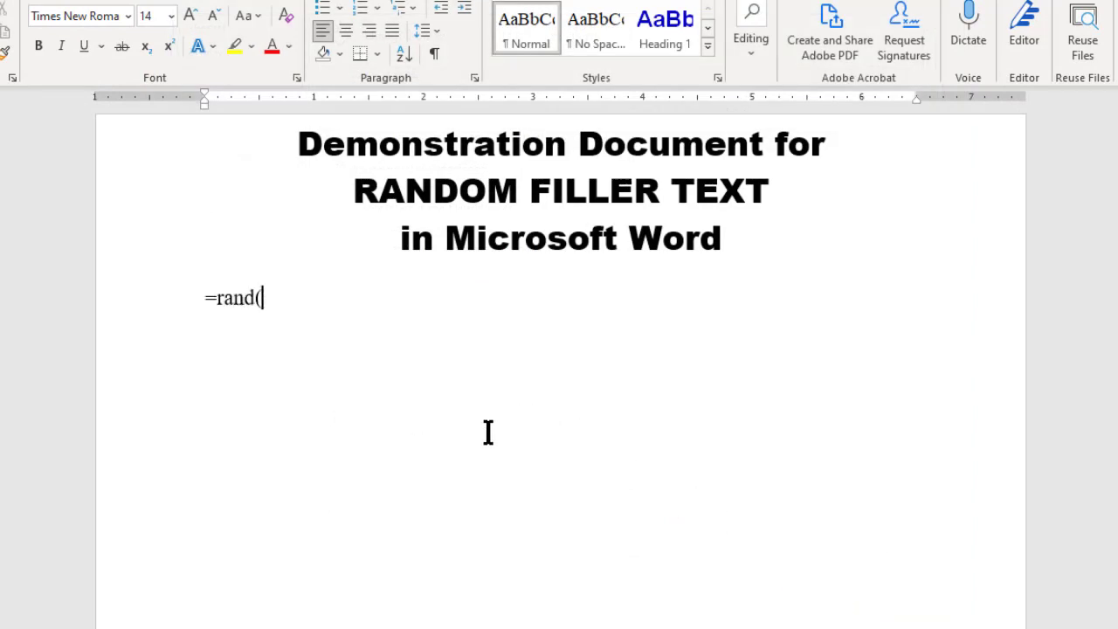
- Finish the =rand() formula below the title to generate the default filler paragraphs
type(")")
key("Return")
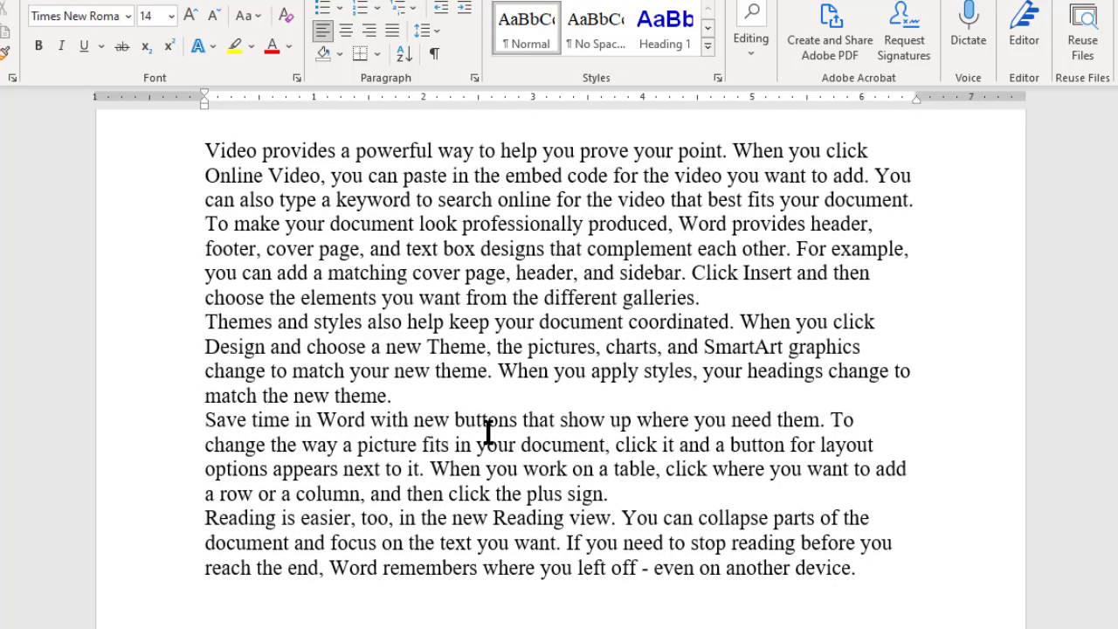